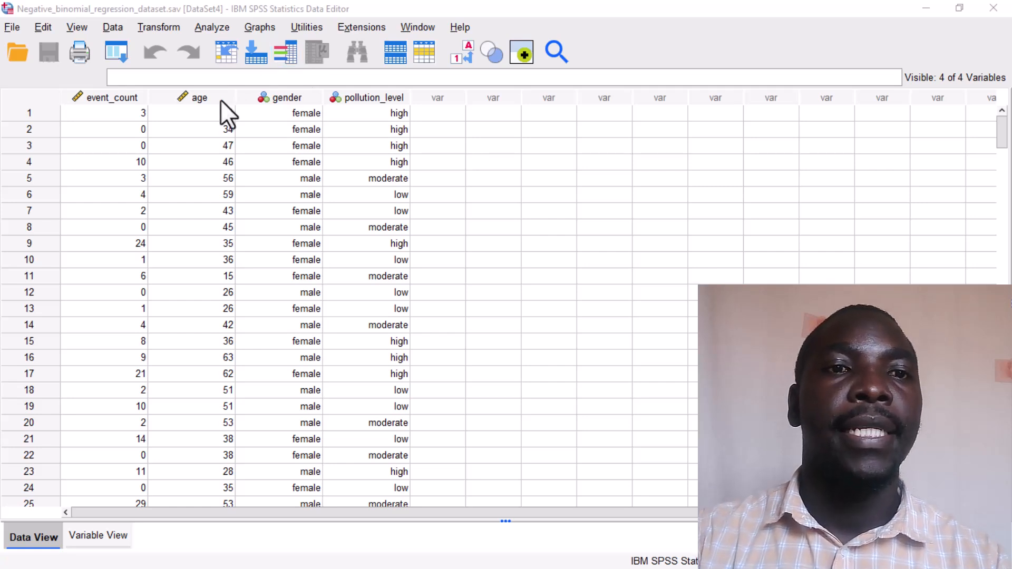
# Highlight the event_count outcome column and the age, gender and pollution_level predictor columns to review the dataset's variables.
pyautogui.click(130, 97)
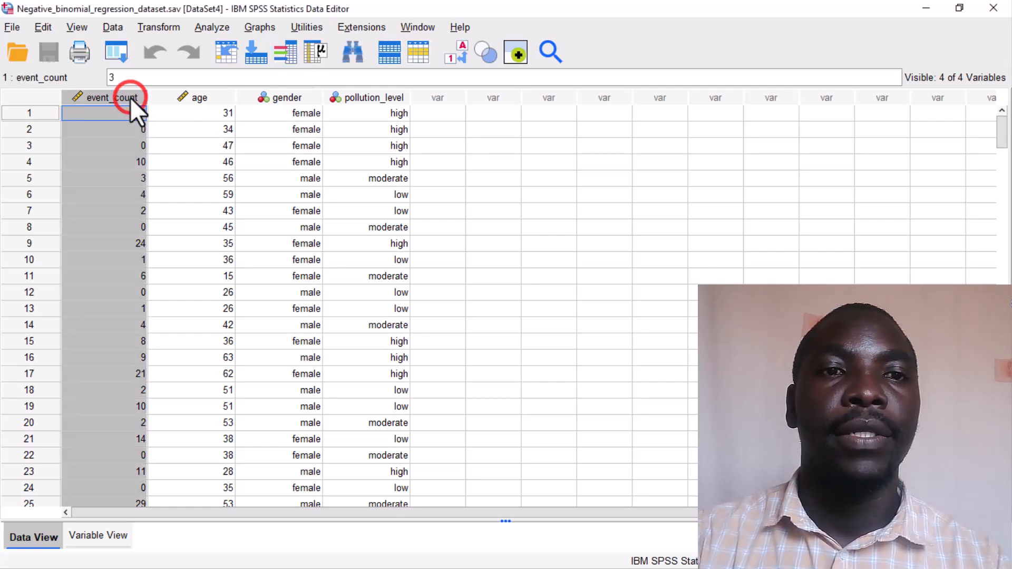
pyautogui.click(168, 97)
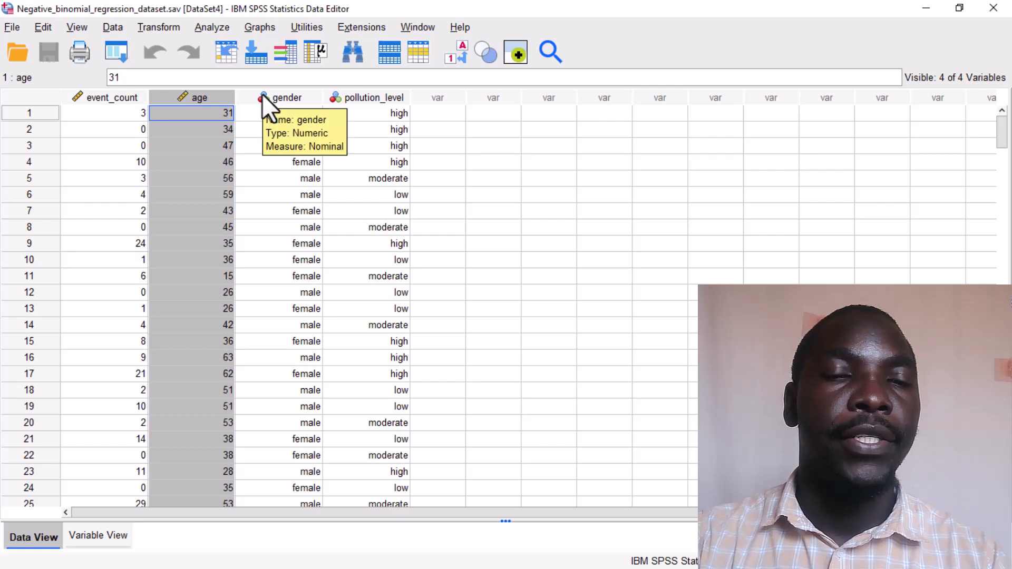
pyautogui.click(123, 99)
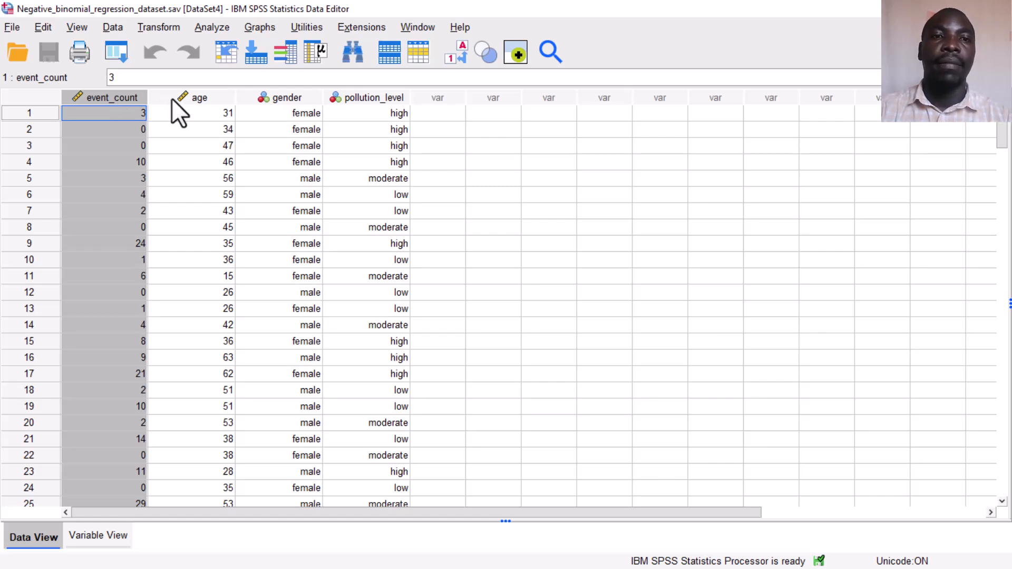
pyautogui.moveTo(189, 97); pyautogui.dragTo(357, 96)
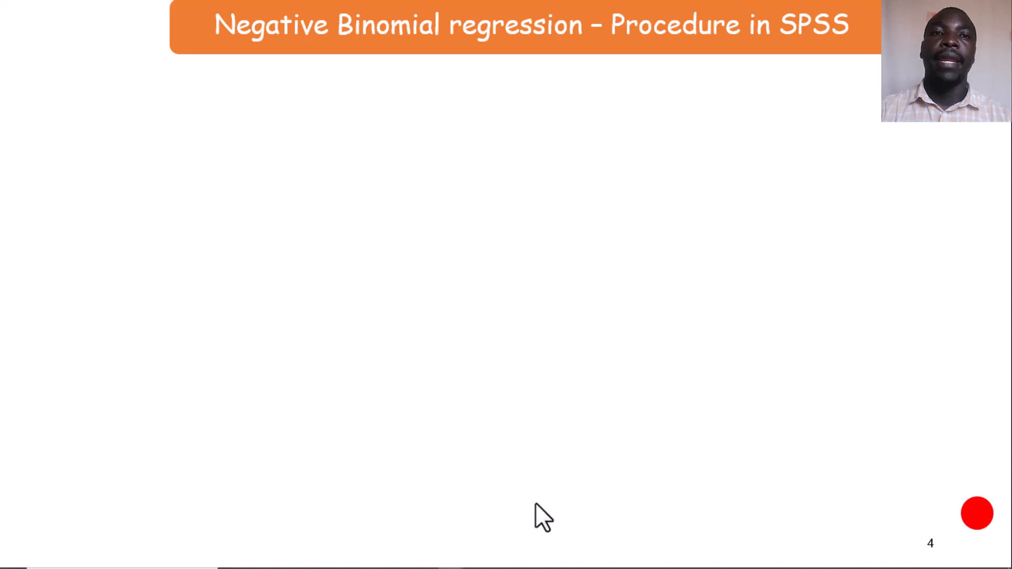
pyautogui.click(536, 503)
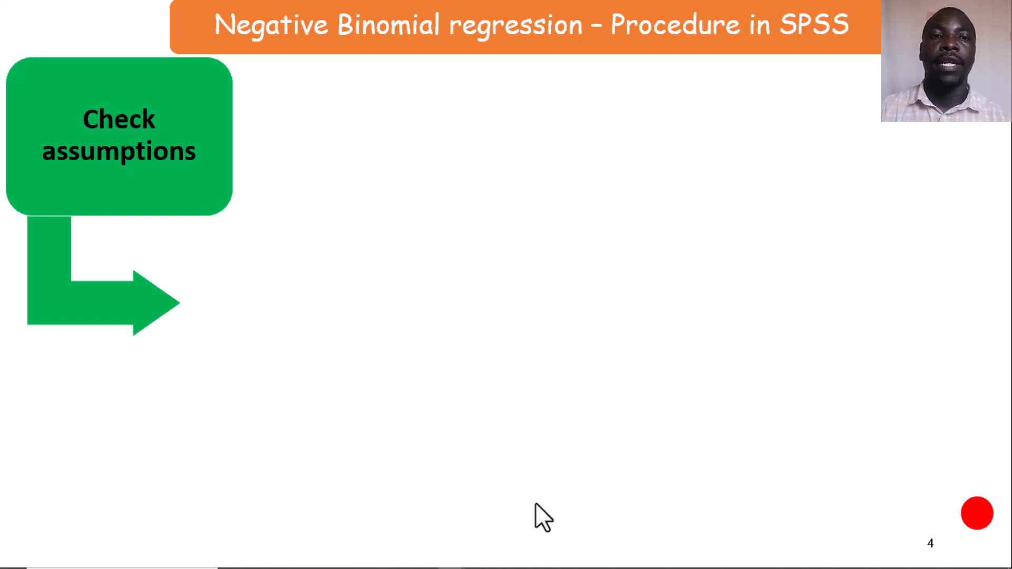
pyautogui.click(535, 503)
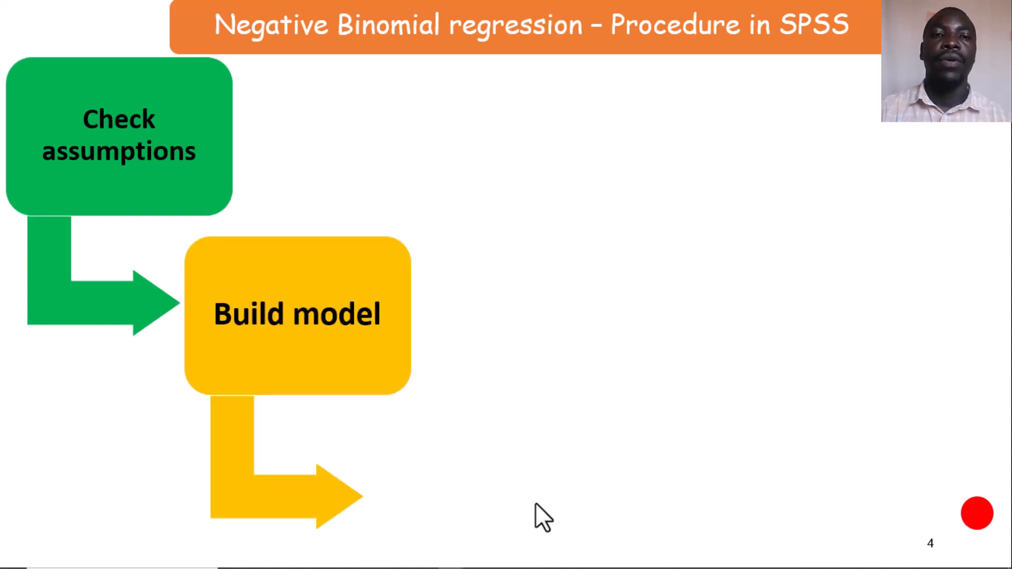
pyautogui.click(535, 503)
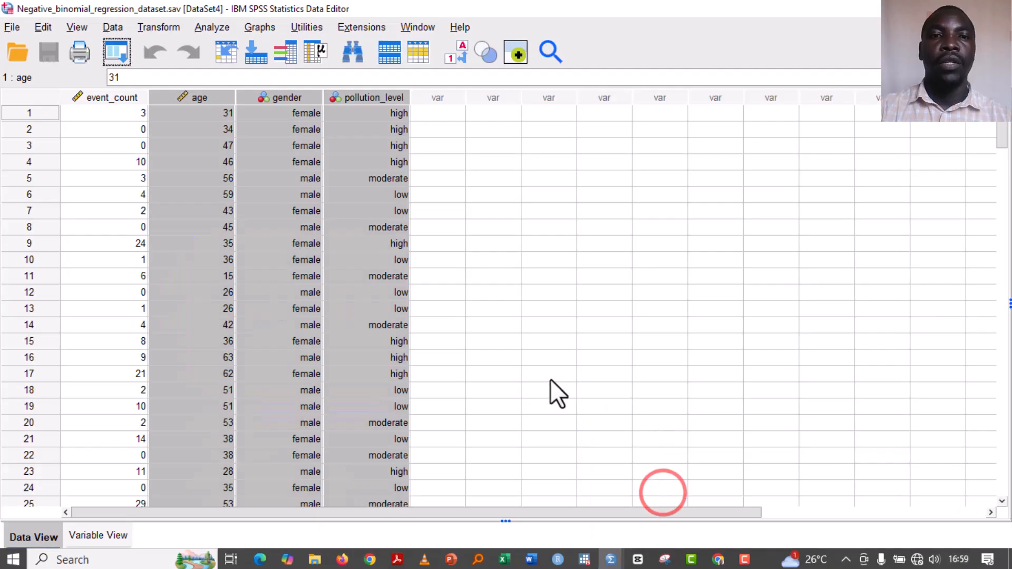
# Start a Frequencies analysis with event_count as the variable.
pyautogui.click(516, 314)
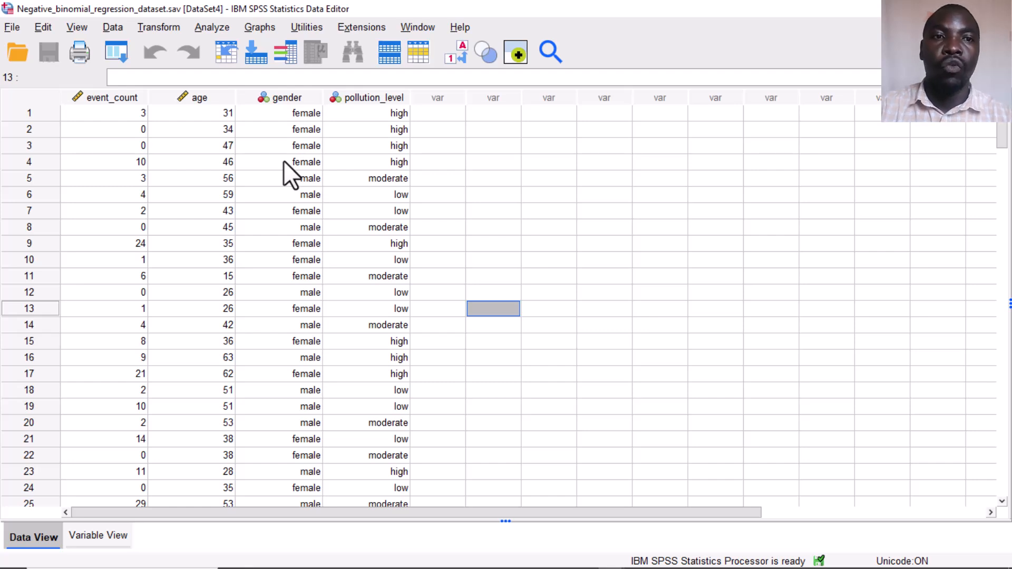
pyautogui.click(210, 25)
pyautogui.click(223, 20)
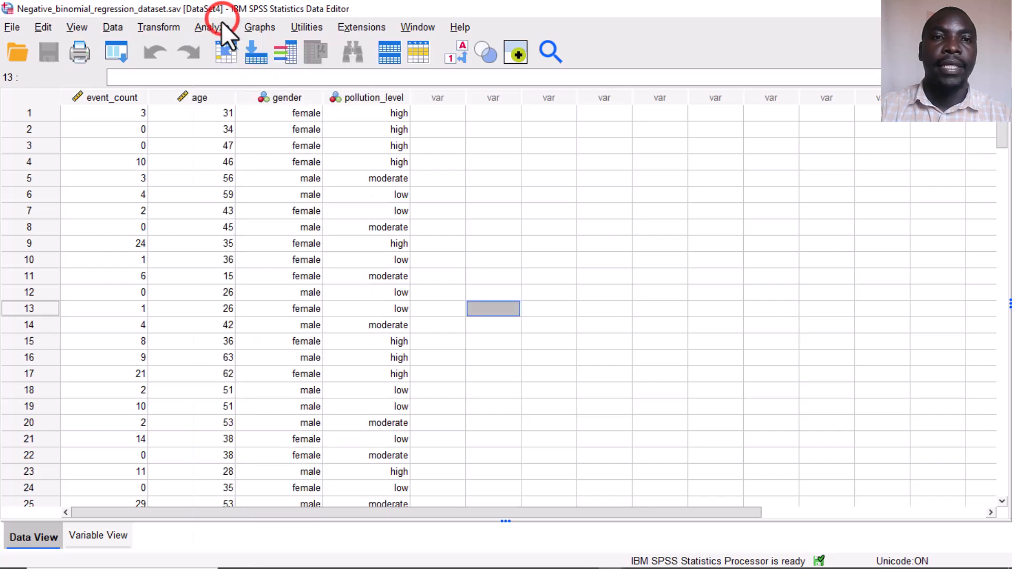
pyautogui.click(220, 23)
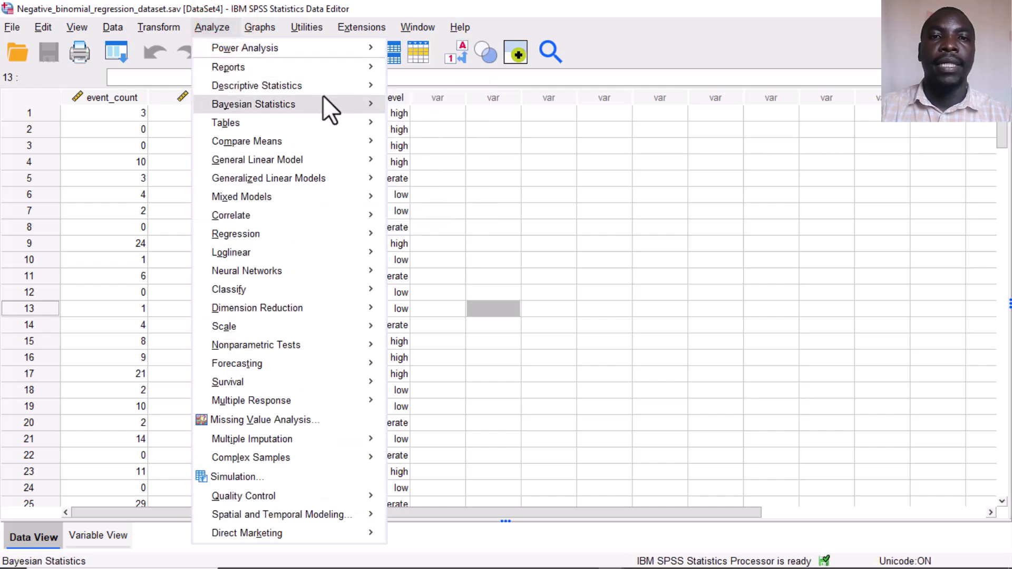
pyautogui.moveTo(343, 85)
pyautogui.click(418, 89)
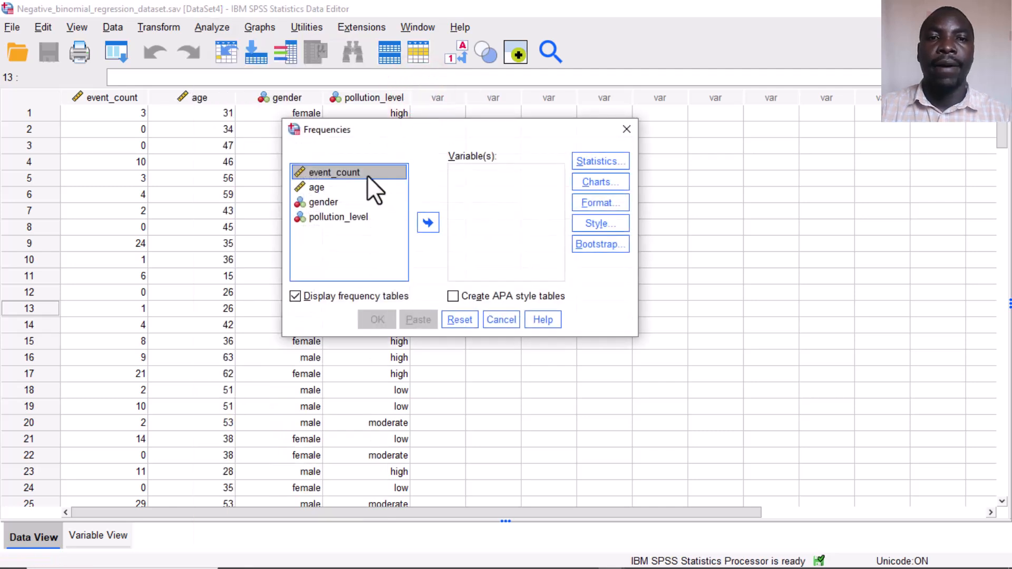
pyautogui.click(425, 221)
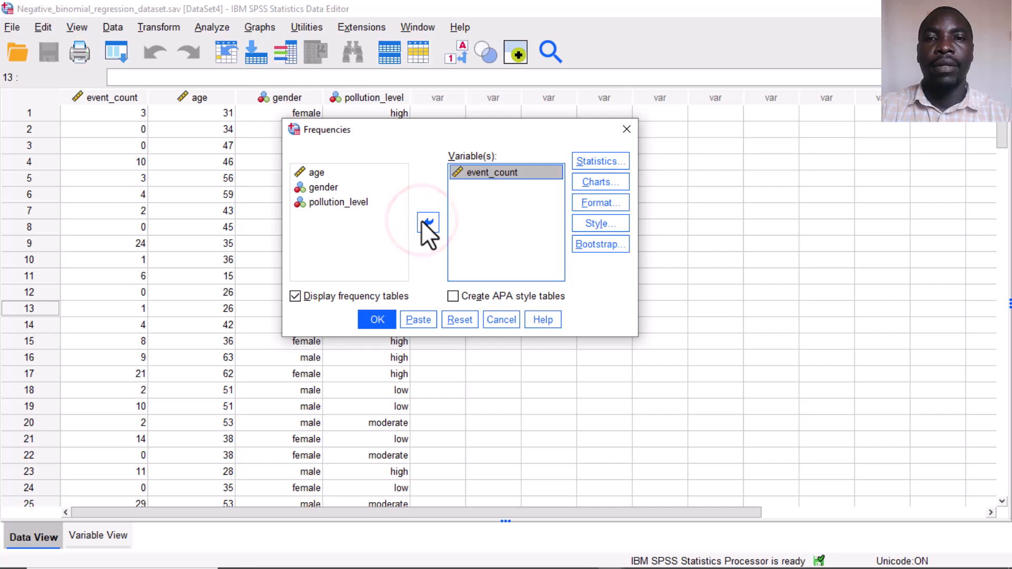
# Request the mean and variance of event_count and run the Frequencies analysis.
pyautogui.click(586, 161)
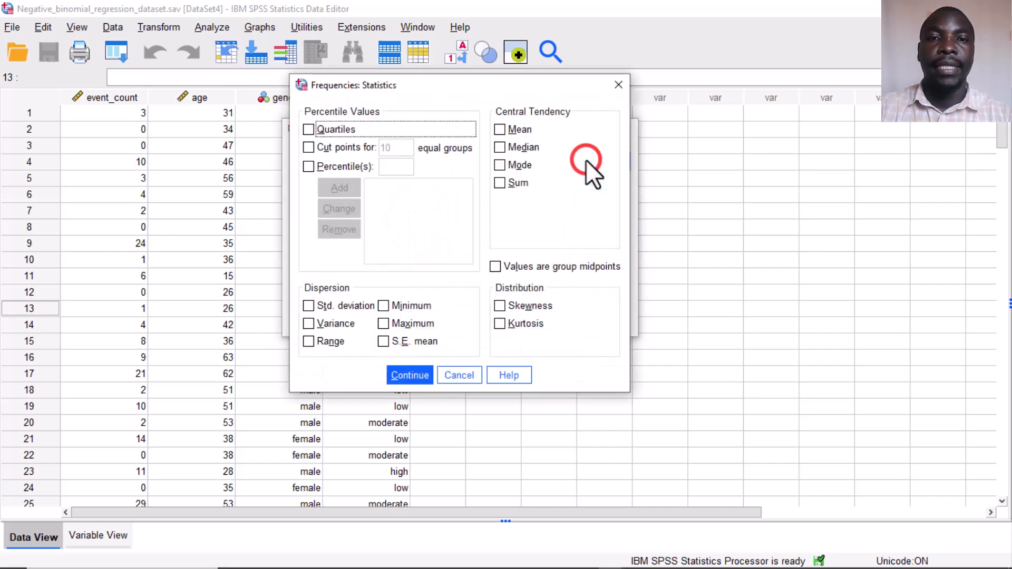
pyautogui.click(501, 127)
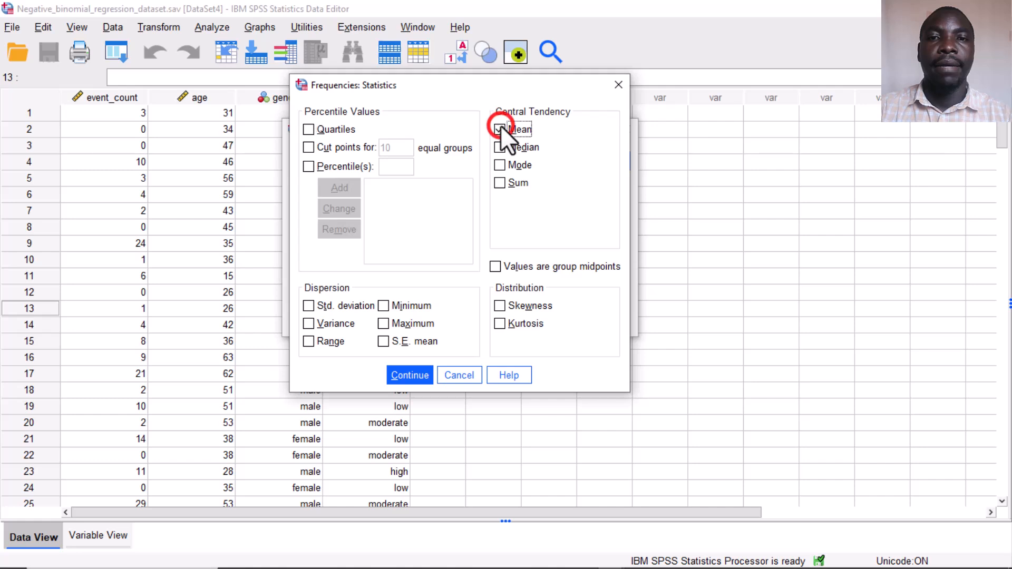
pyautogui.click(310, 323)
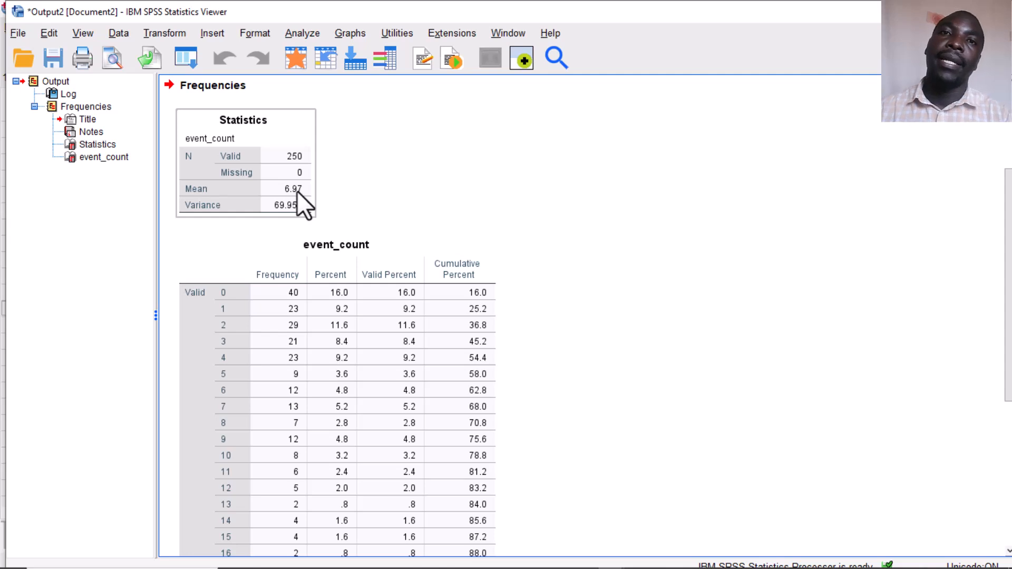
# Set up a legacy One-Sample Kolmogorov-Smirnov test with event_count as the test variable.
pyautogui.click(301, 34)
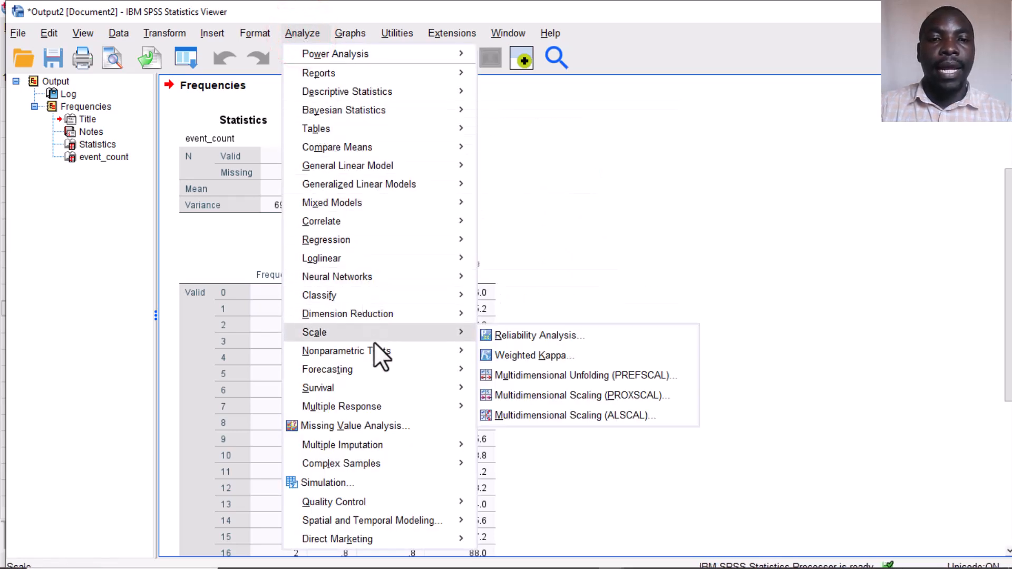
pyautogui.moveTo(386, 350)
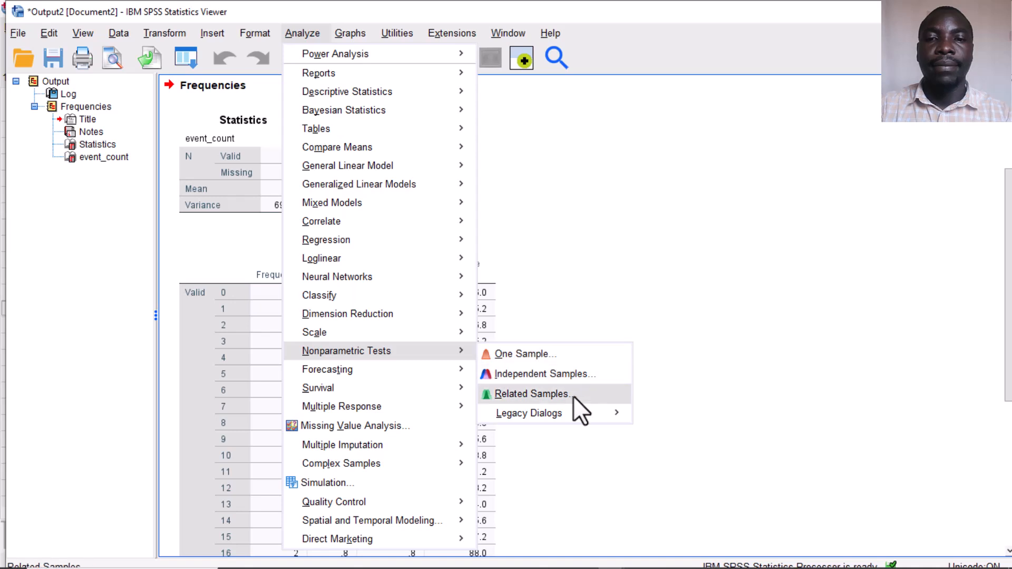
pyautogui.moveTo(573, 411)
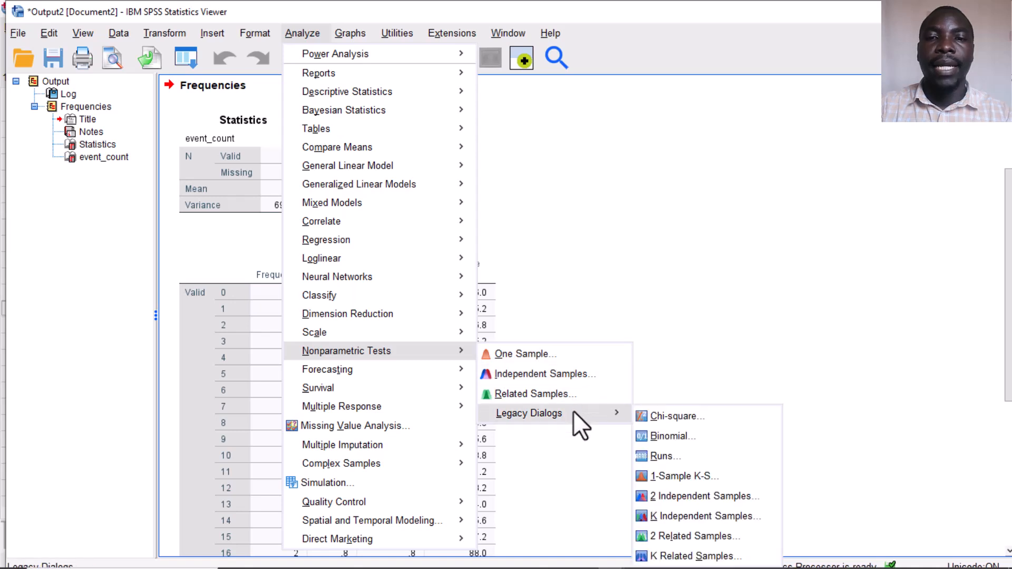
pyautogui.click(685, 477)
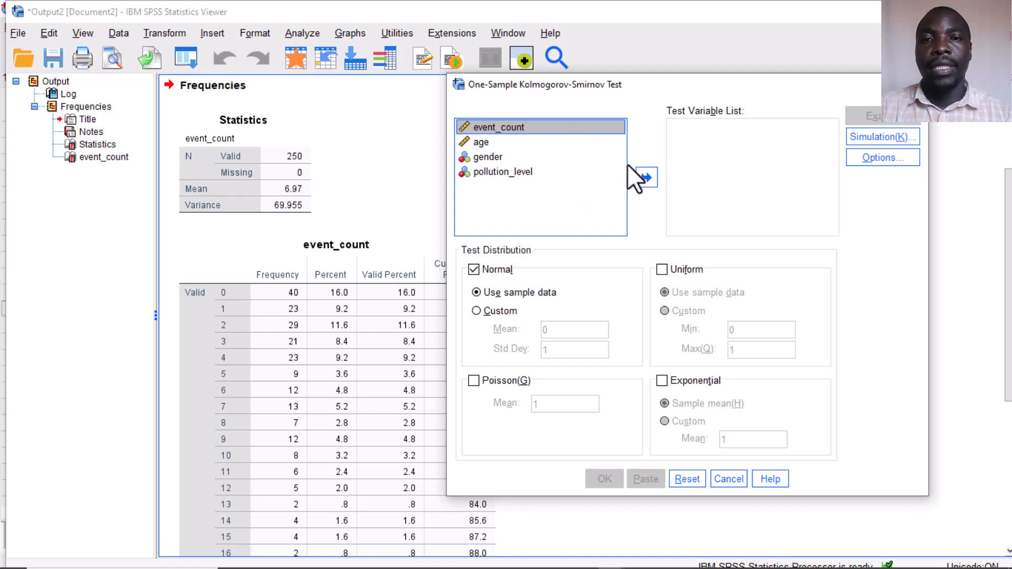
pyautogui.click(643, 177)
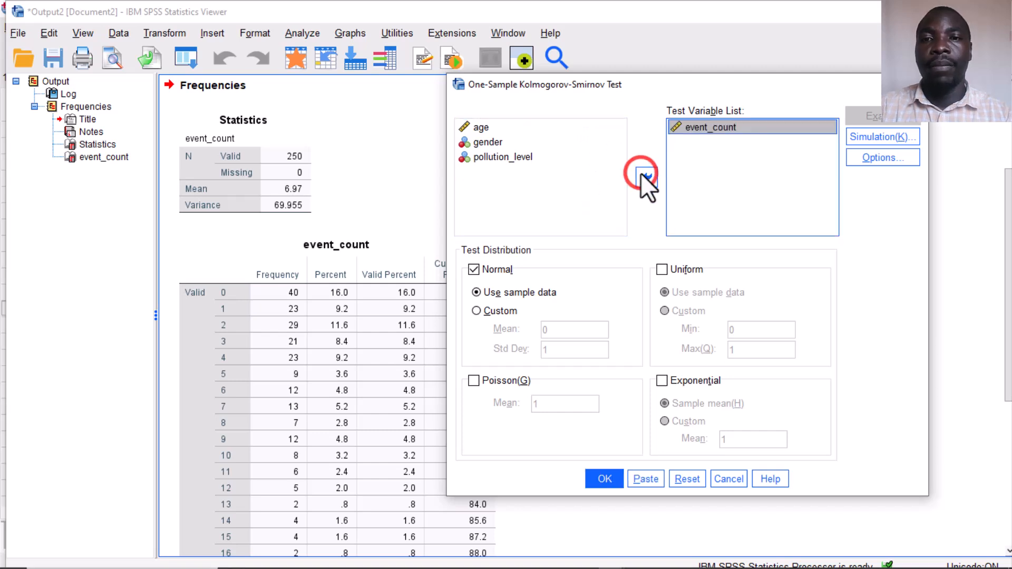
# Add a Poisson test distribution with a mean of 6.97 and run the Kolmogorov-Smirnov test.
pyautogui.click(473, 382)
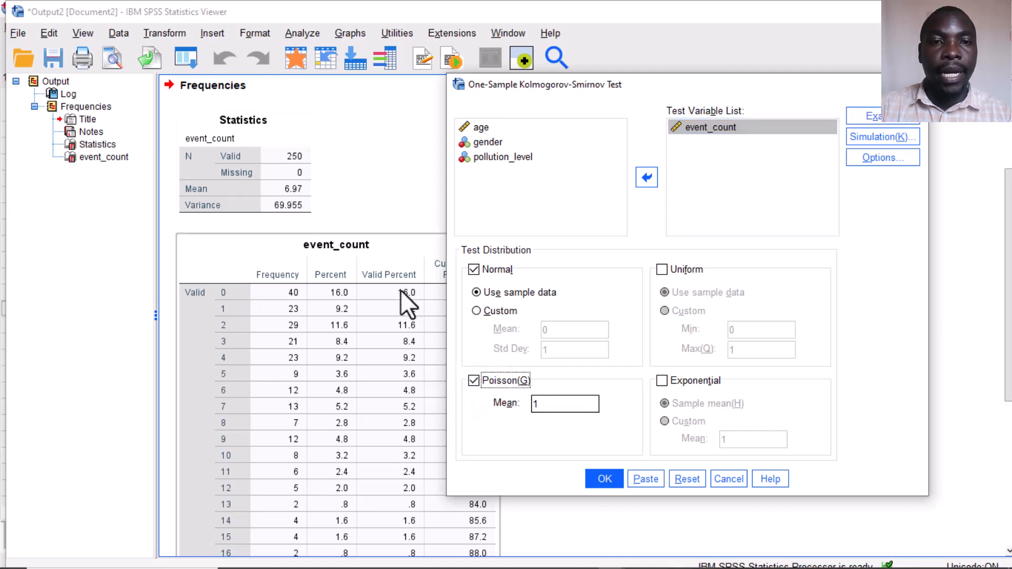
pyautogui.click(538, 404)
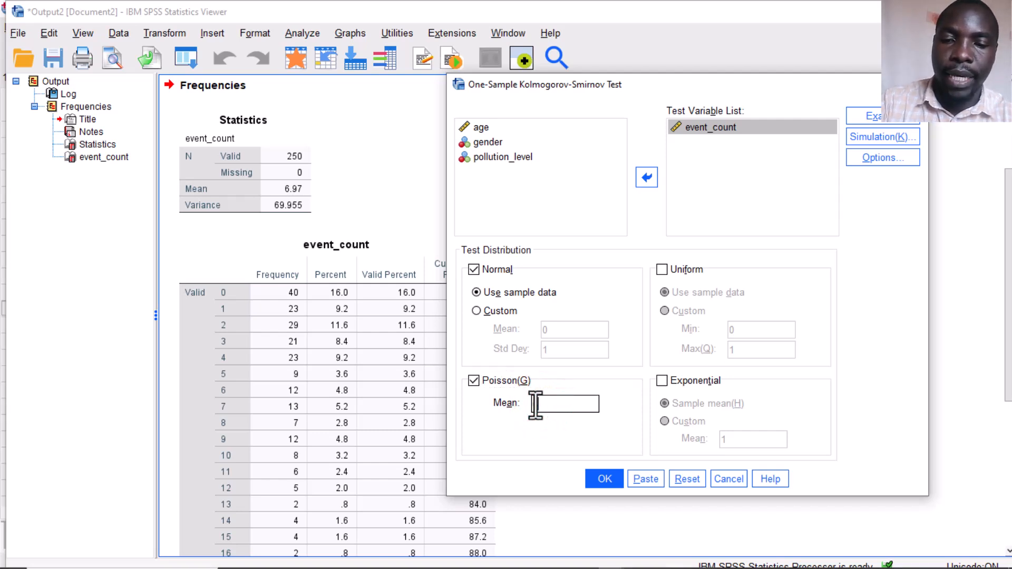
pyautogui.write('97')
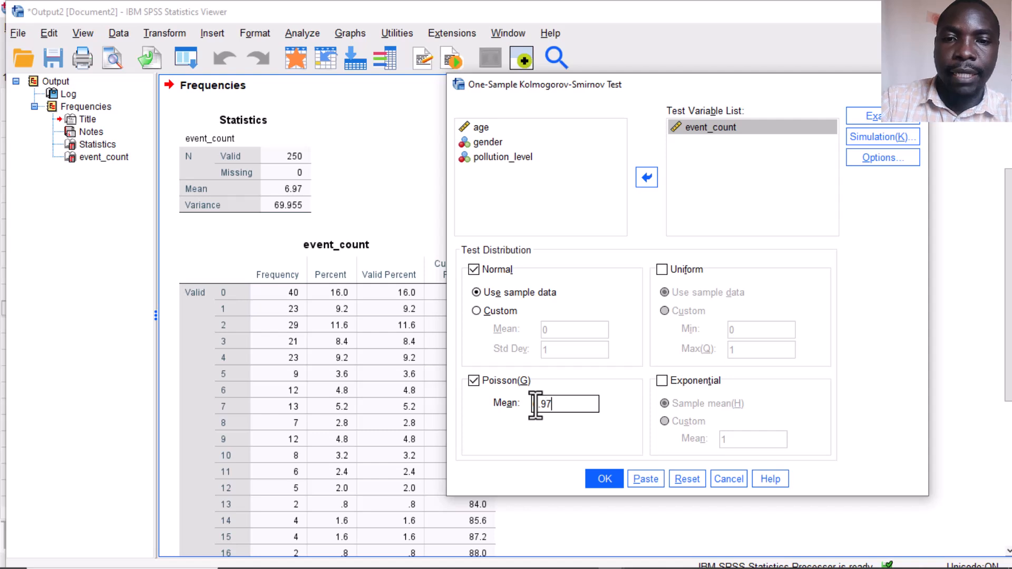
pyautogui.click(606, 469)
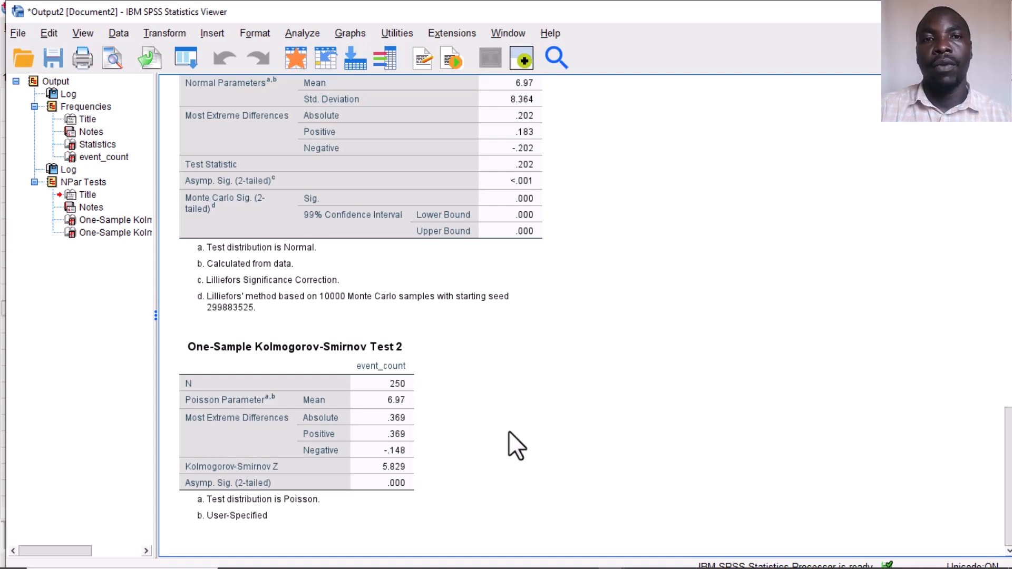
# Switch back to the Negative_binomial_regression_dataset data window.
pyautogui.click(610, 558)
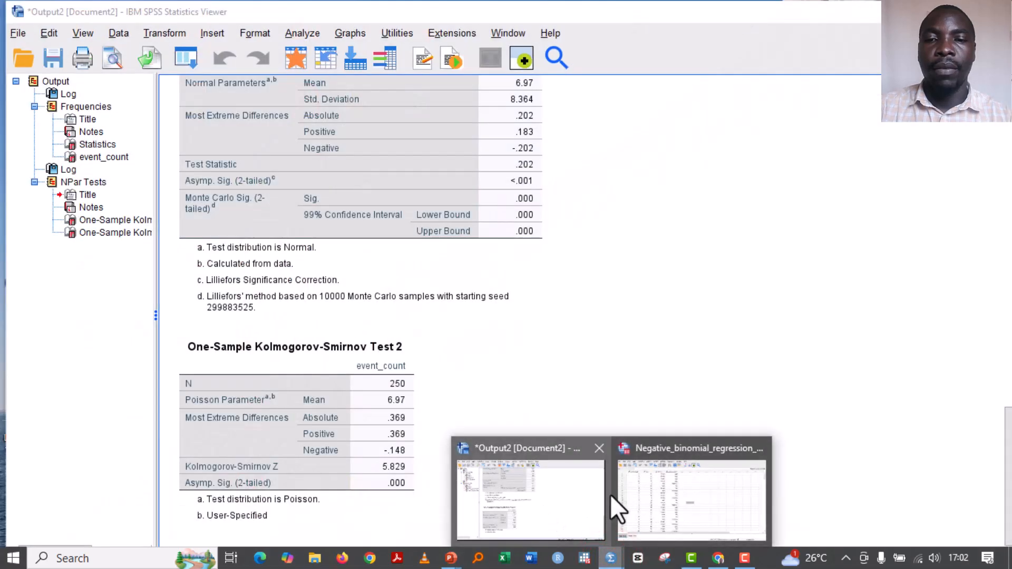
pyautogui.click(675, 487)
pyautogui.click(518, 218)
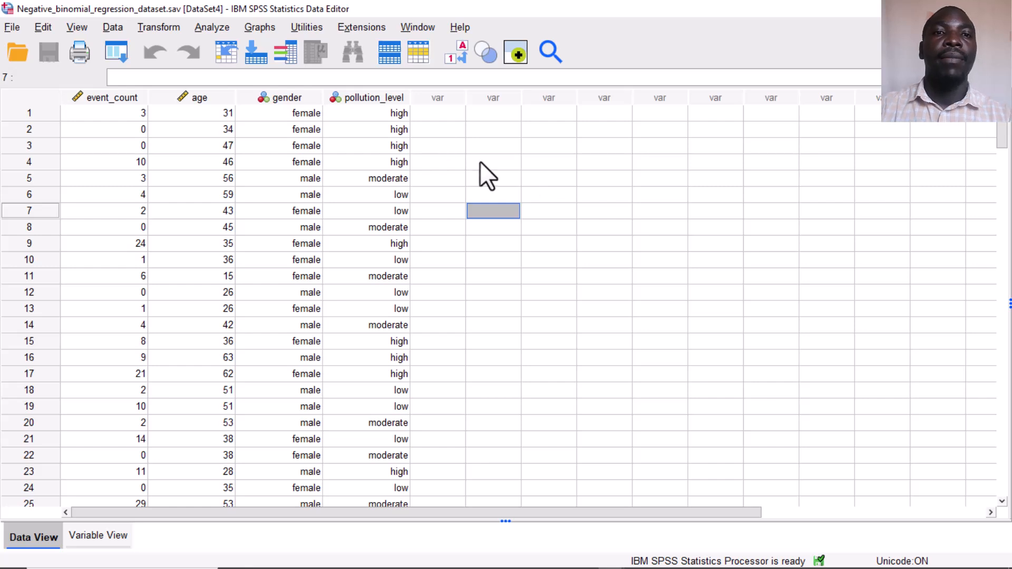
# Open the Generalized Linear Models procedure and reset all its settings to their defaults.
pyautogui.click(220, 28)
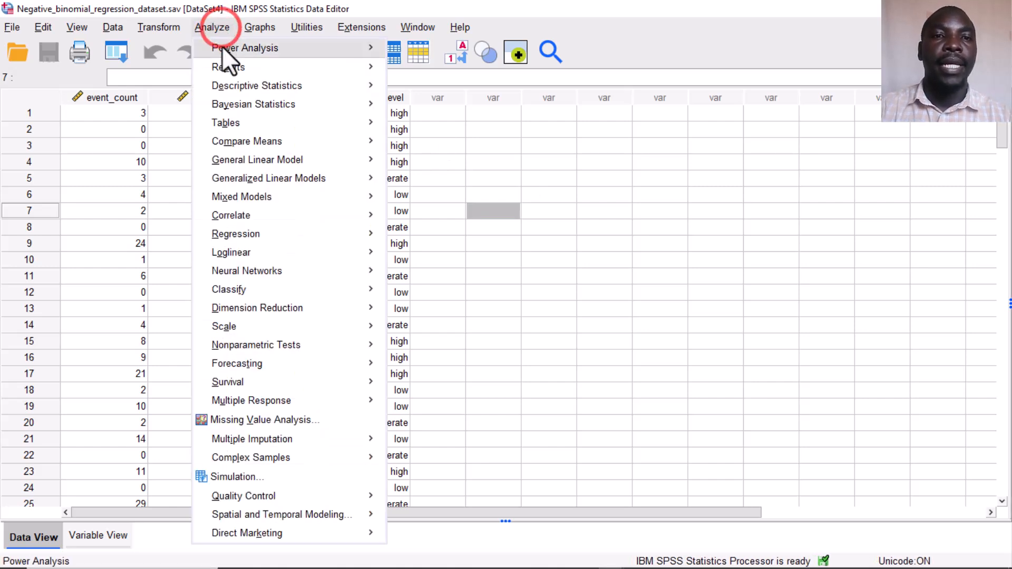
pyautogui.moveTo(243, 174)
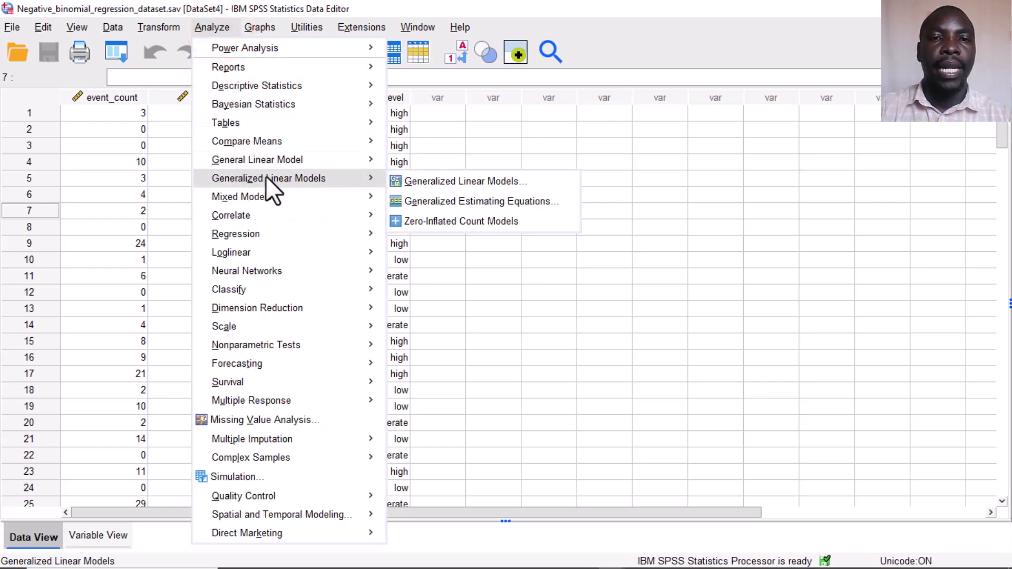
pyautogui.click(450, 182)
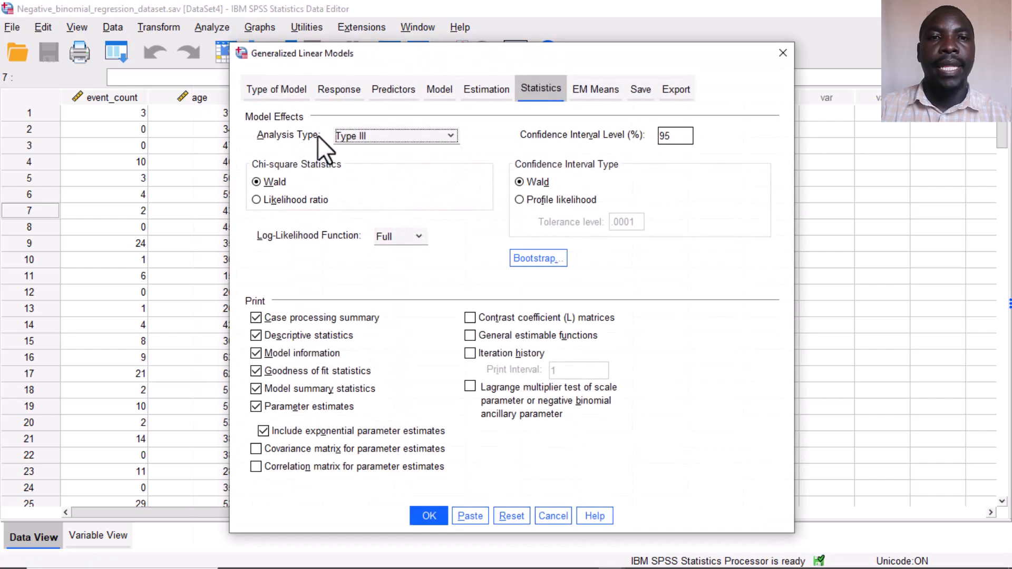
pyautogui.click(504, 517)
# Define a custom model type with a negative binomial distribution, a Log link function and an estimated parameter value.
pyautogui.click(275, 89)
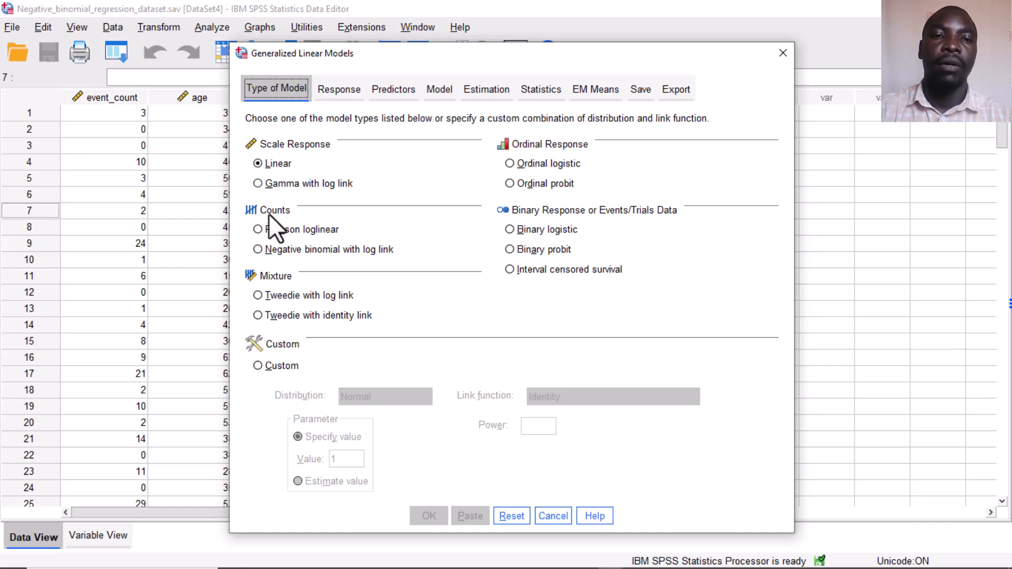
pyautogui.click(258, 249)
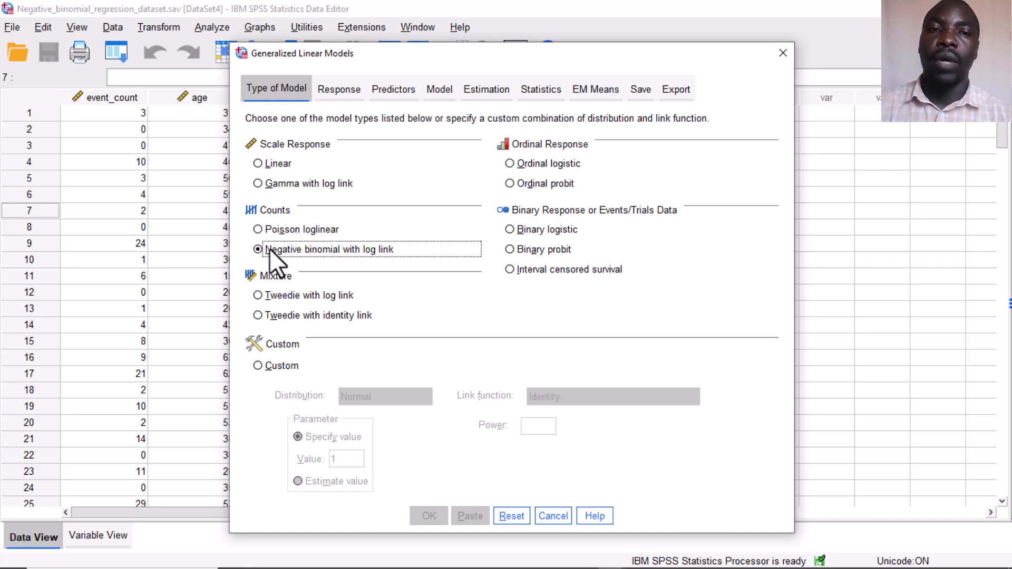
pyautogui.click(258, 366)
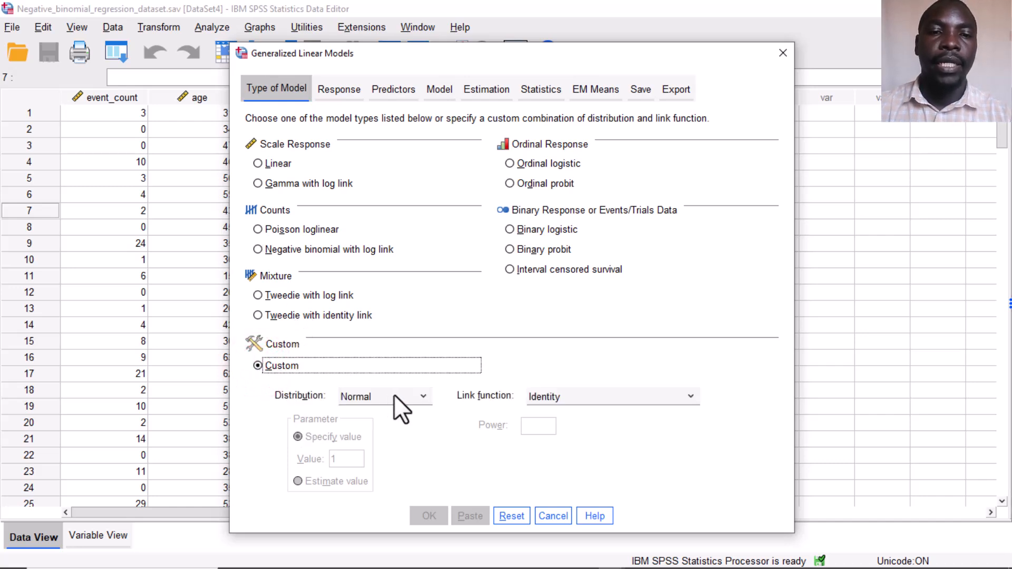
pyautogui.click(425, 396)
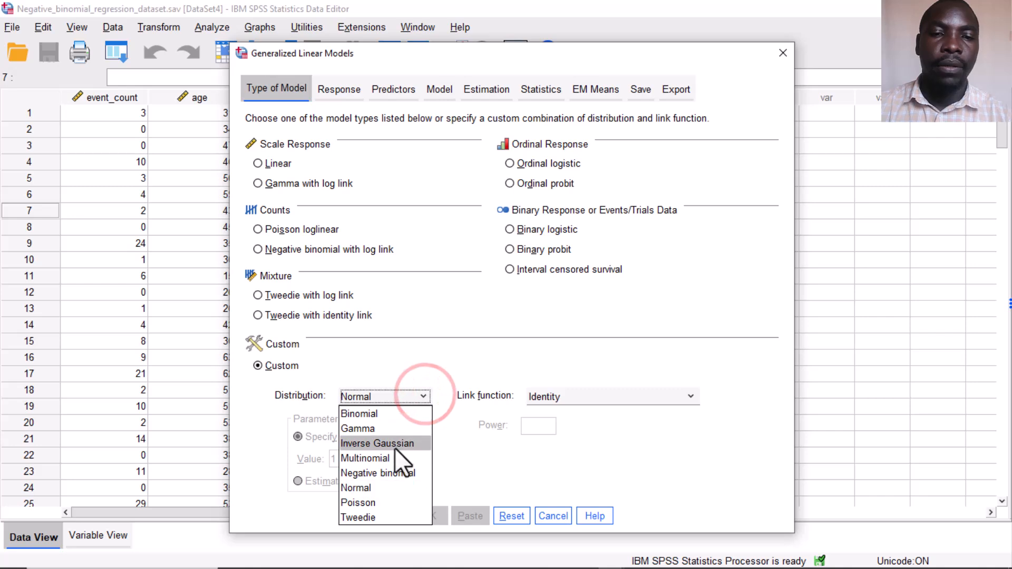
pyautogui.click(380, 472)
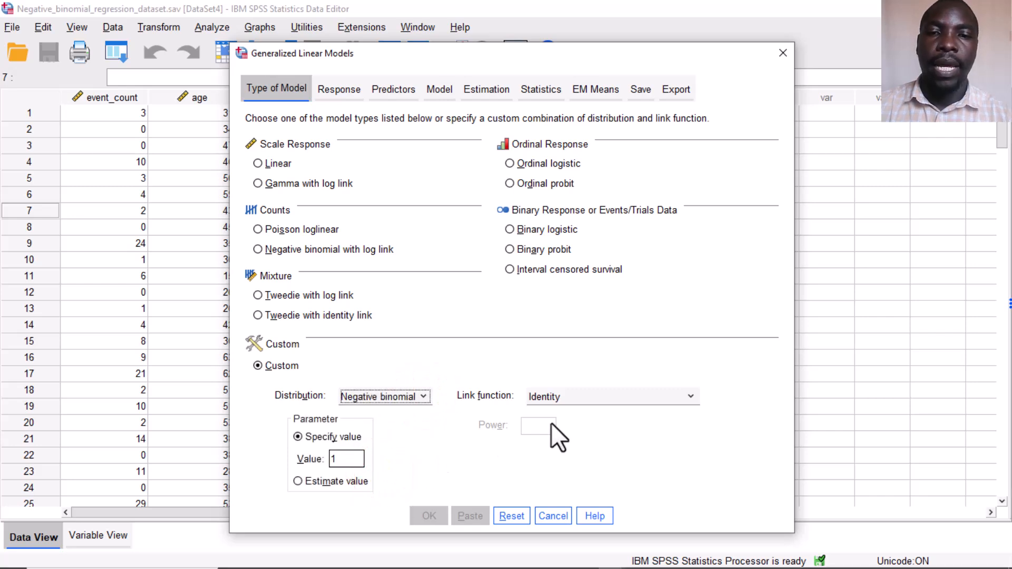
pyautogui.click(690, 396)
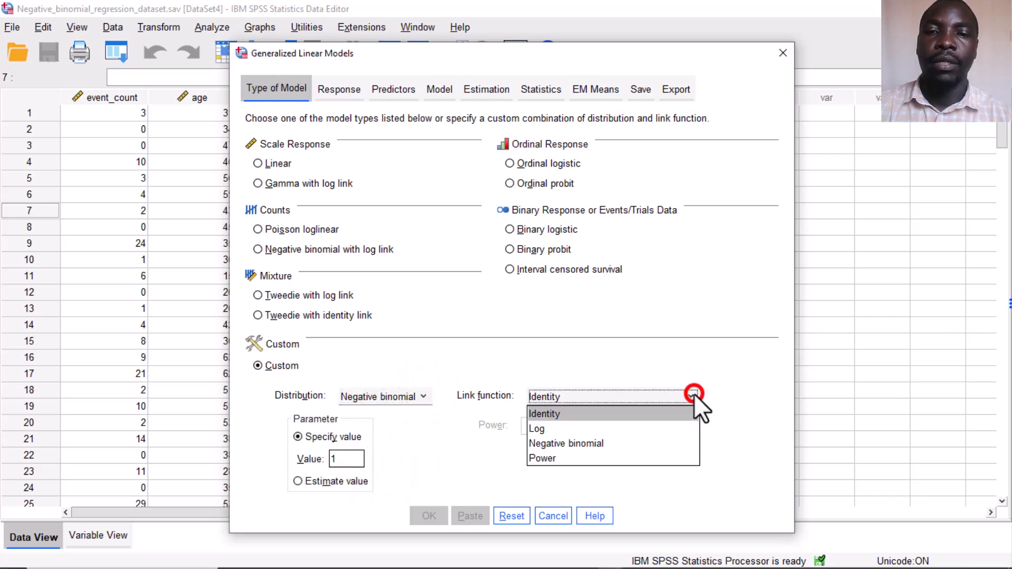
pyautogui.click(586, 428)
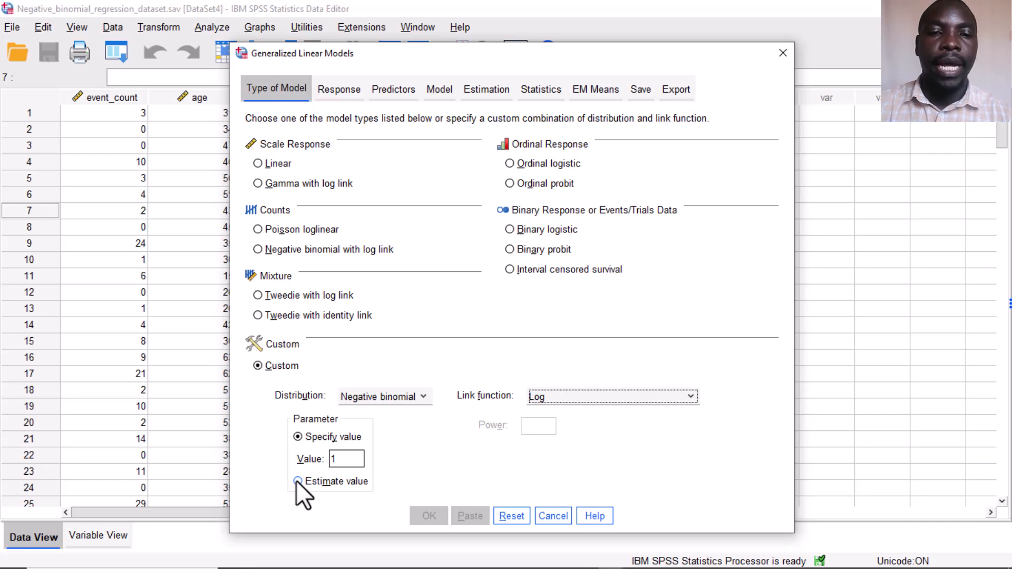
pyautogui.click(332, 458)
pyautogui.write('1')
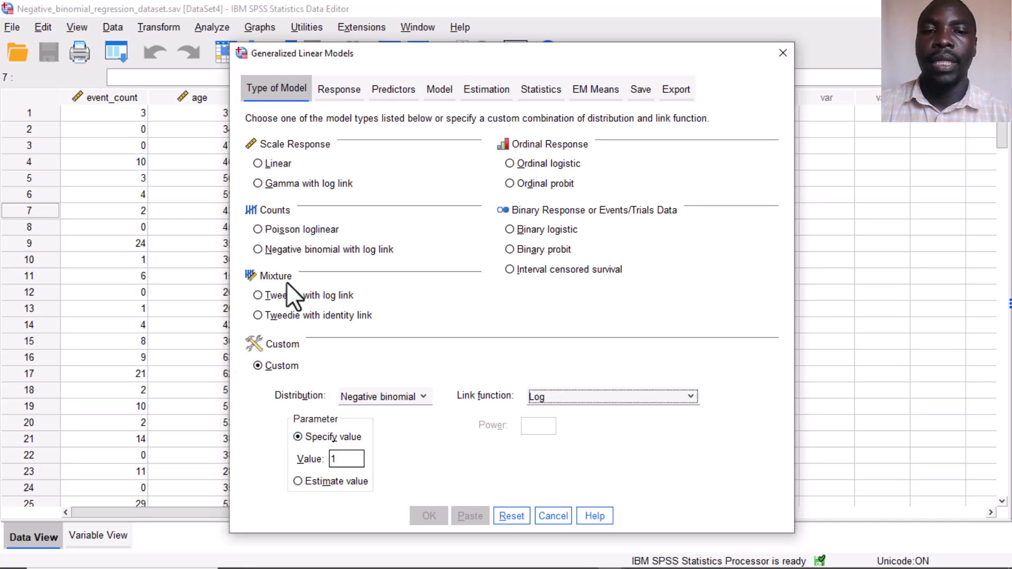
pyautogui.click(297, 480)
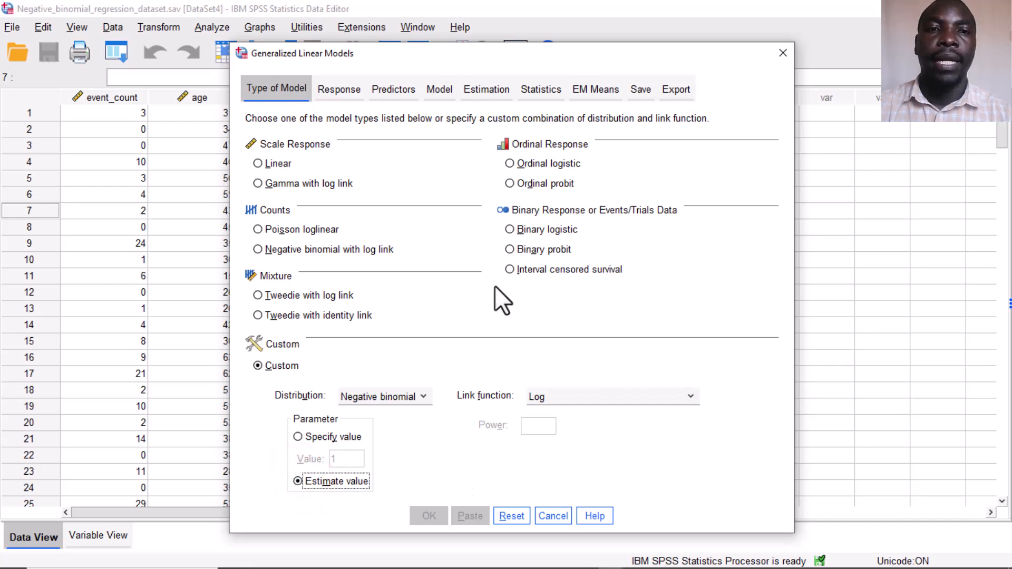
# Assign event_count as the dependent variable, gender and pollution_level as factors, and age as a covariate.
pyautogui.click(348, 91)
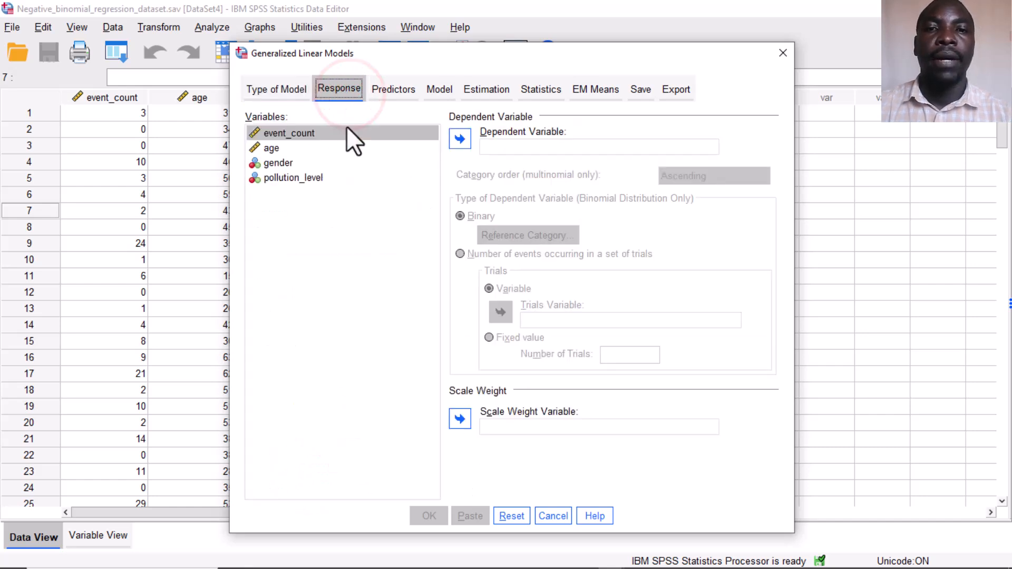
pyautogui.click(462, 132)
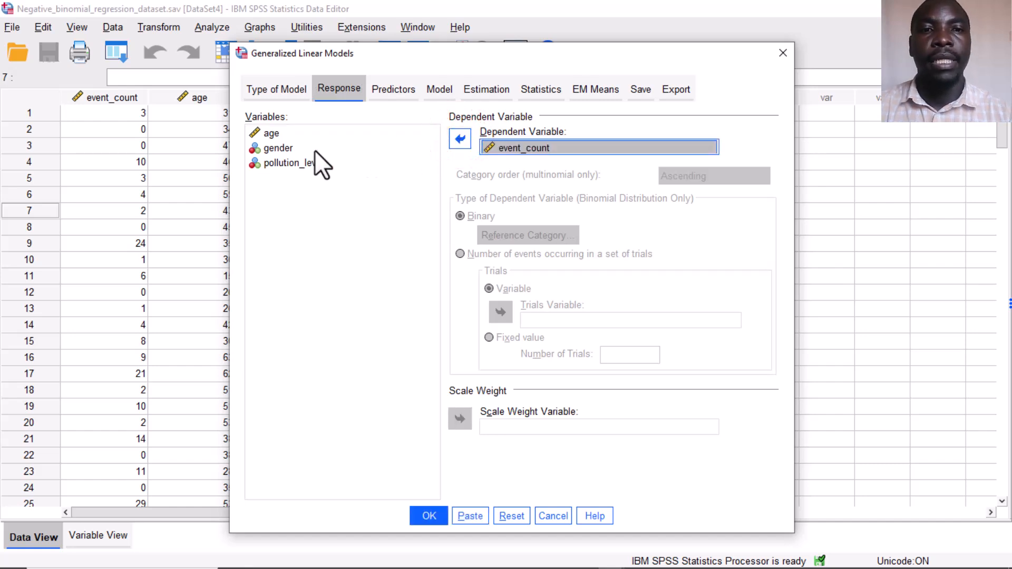
pyautogui.click(389, 90)
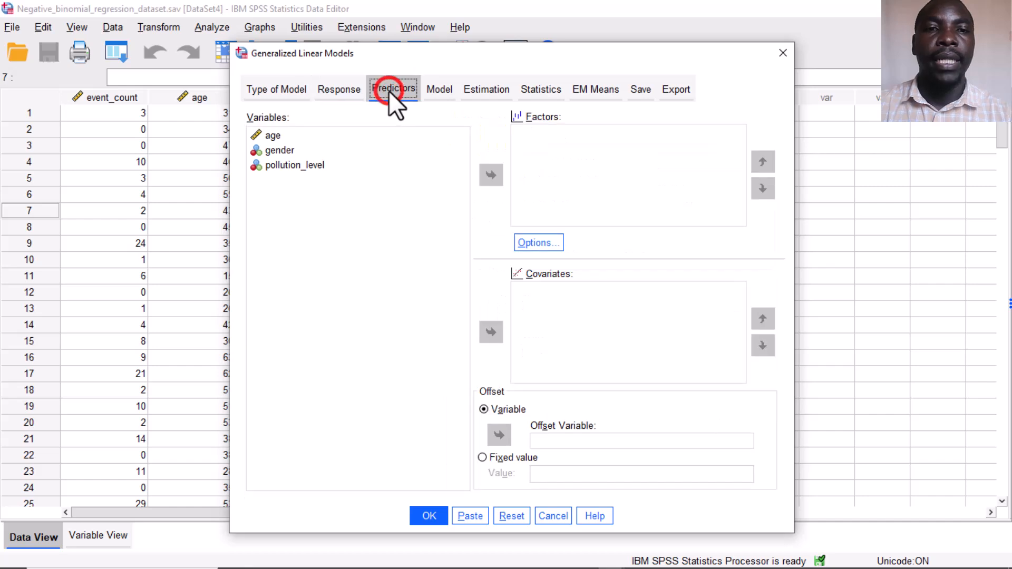
pyautogui.click(268, 150)
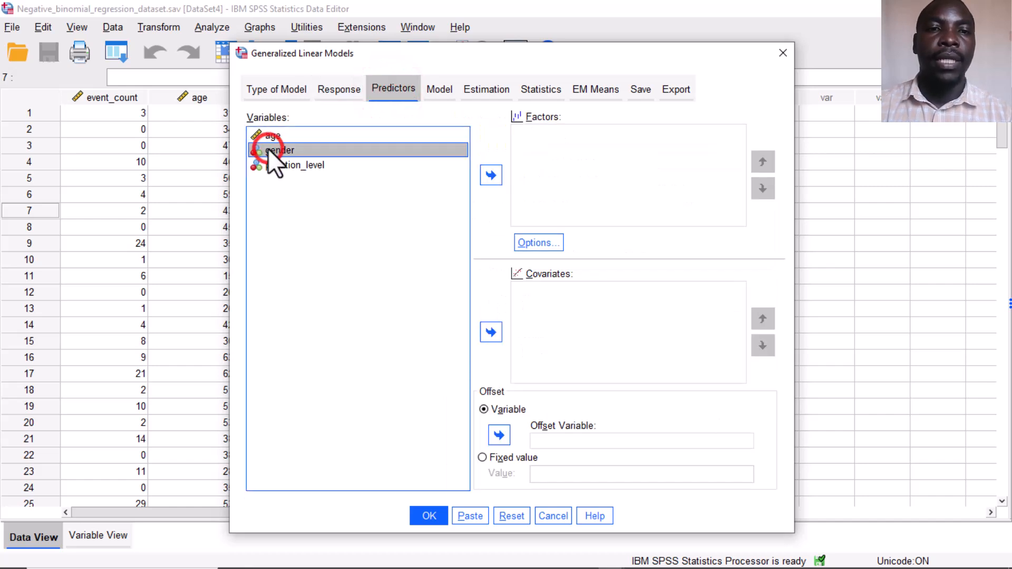
pyautogui.keyDown('shift'); pyautogui.click(274, 165); pyautogui.keyUp('shift')
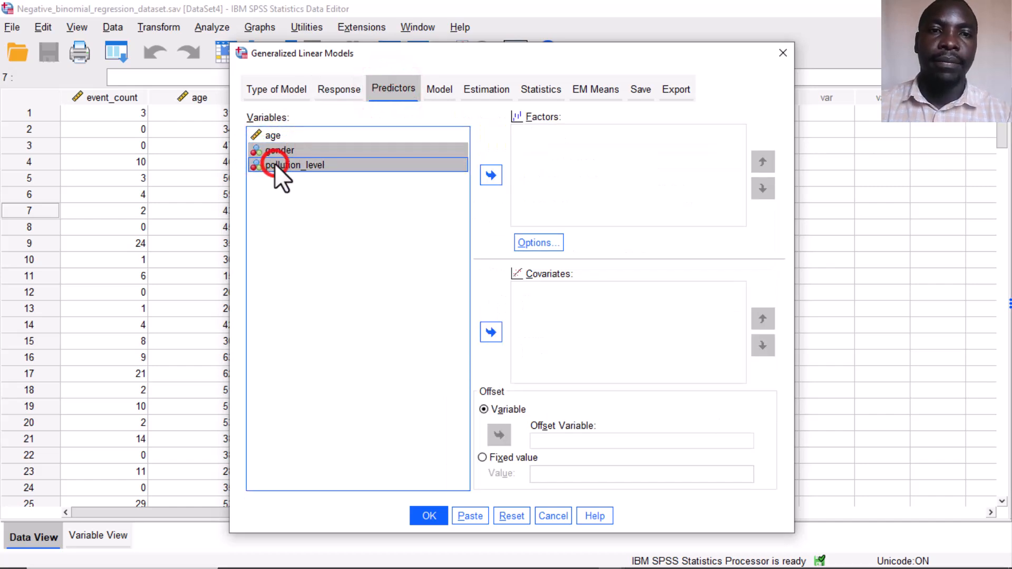
pyautogui.click(490, 171)
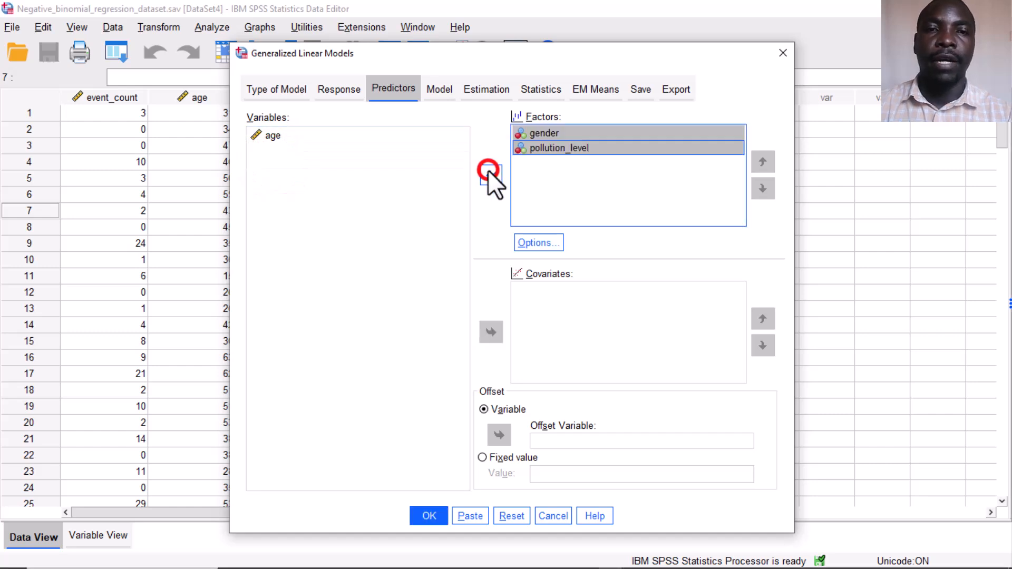
pyautogui.click(268, 134)
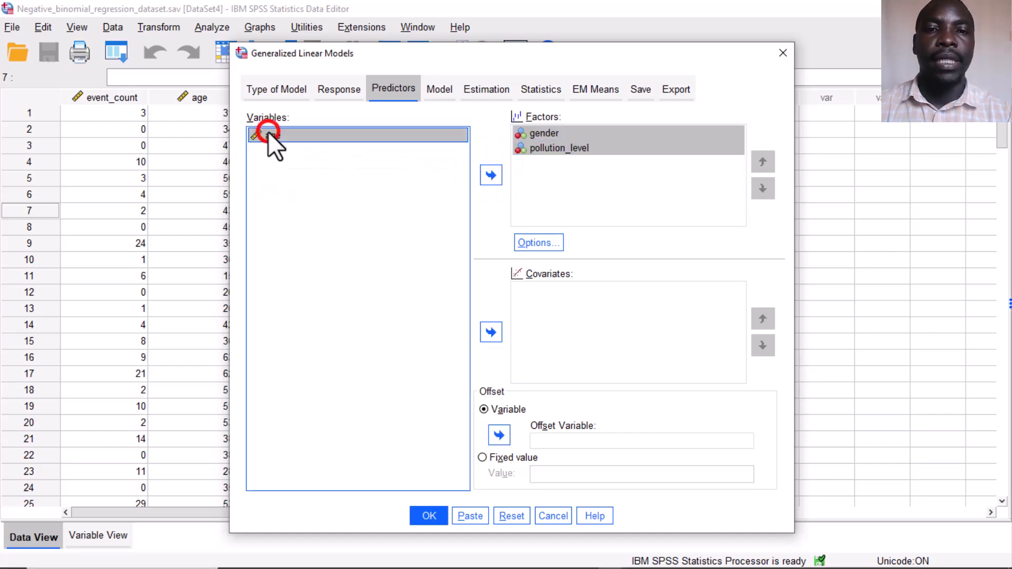
pyautogui.click(490, 332)
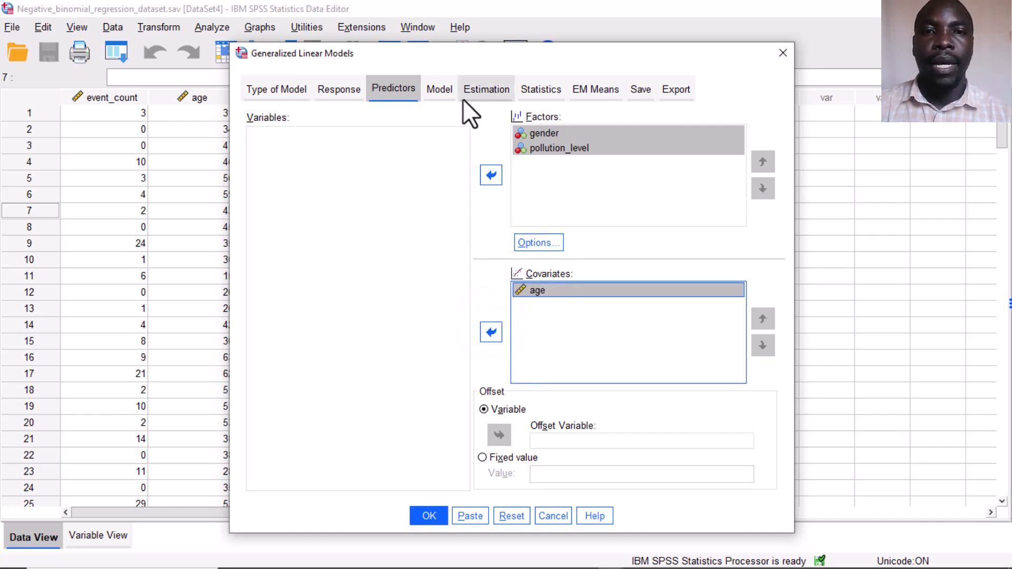
# Add gender, pollution_level and age to the model as main effects.
pyautogui.click(448, 89)
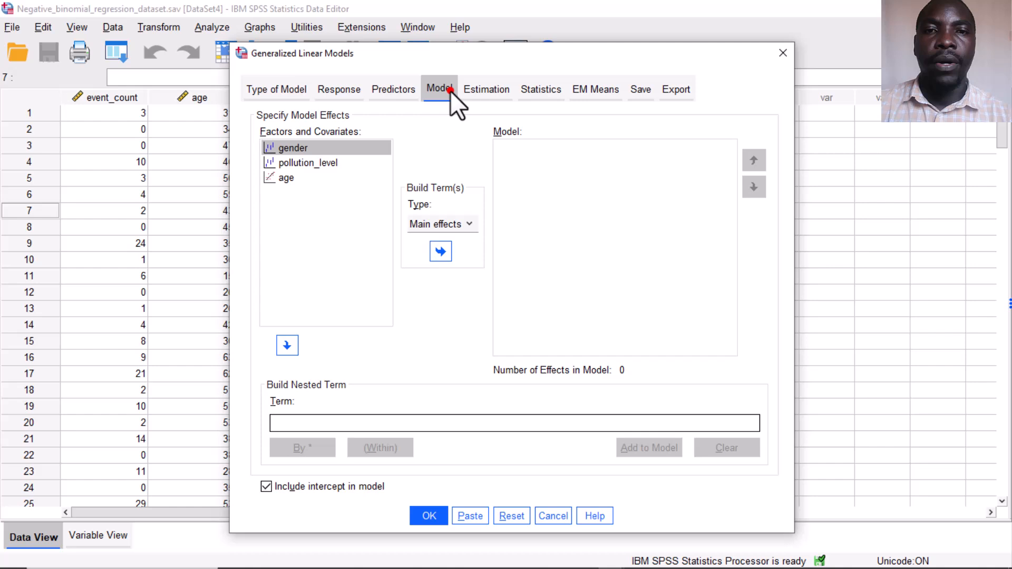
pyautogui.keyDown('shift'); pyautogui.click(291, 180); pyautogui.keyUp('shift')
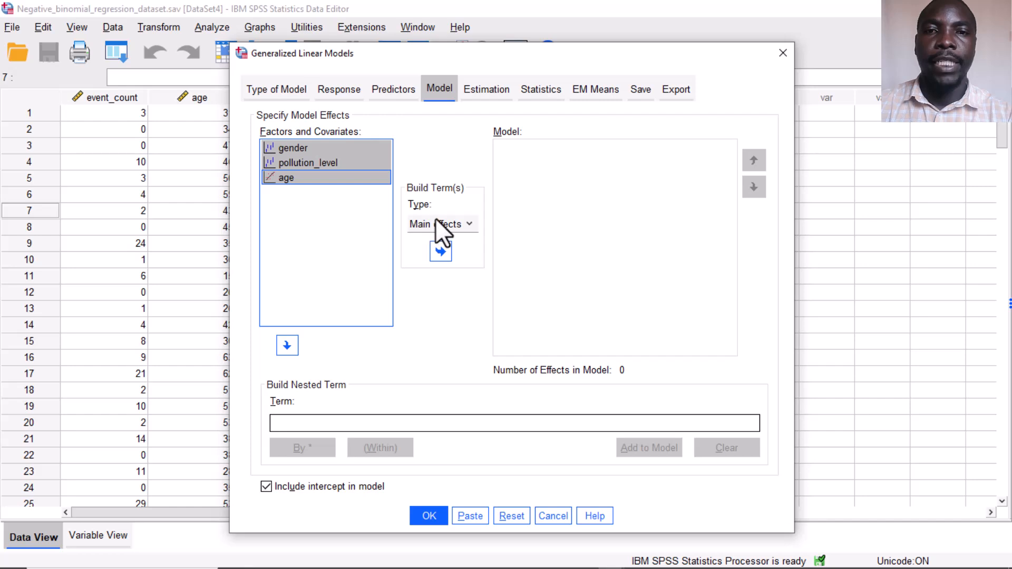
pyautogui.click(441, 251)
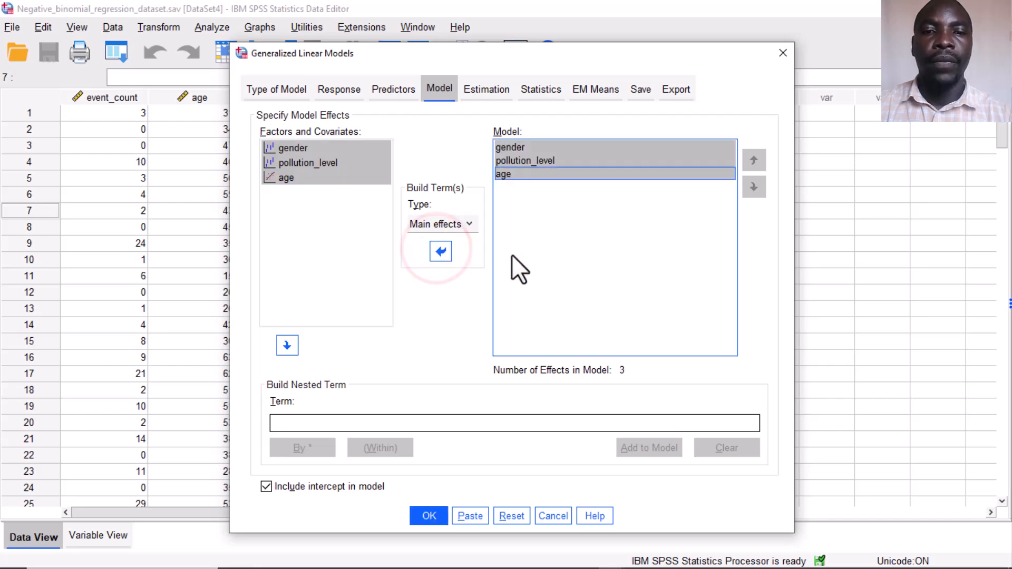
# Include exponential parameter estimates in the printed statistics and run the generalized linear model.
pyautogui.click(486, 91)
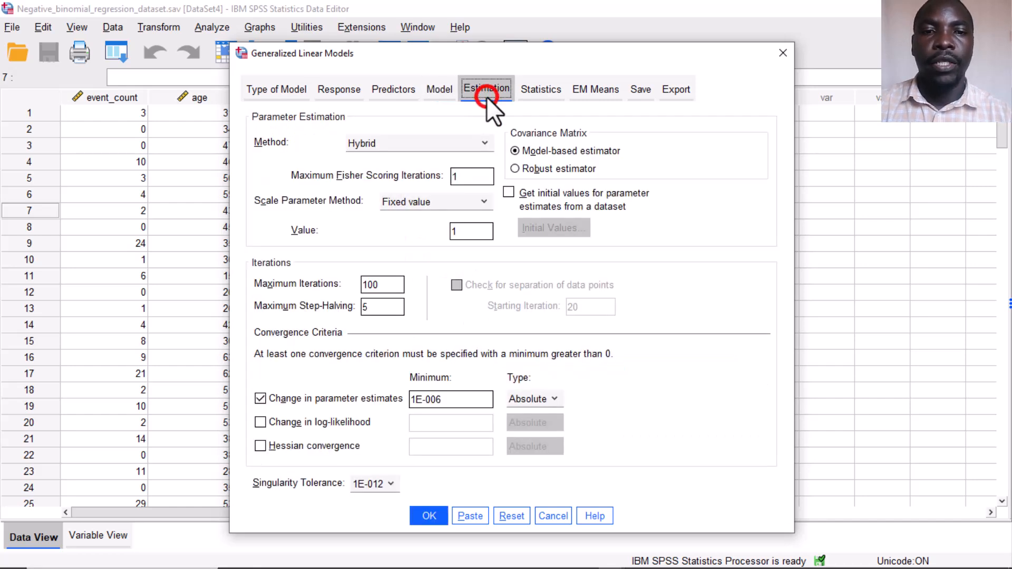
pyautogui.click(539, 80)
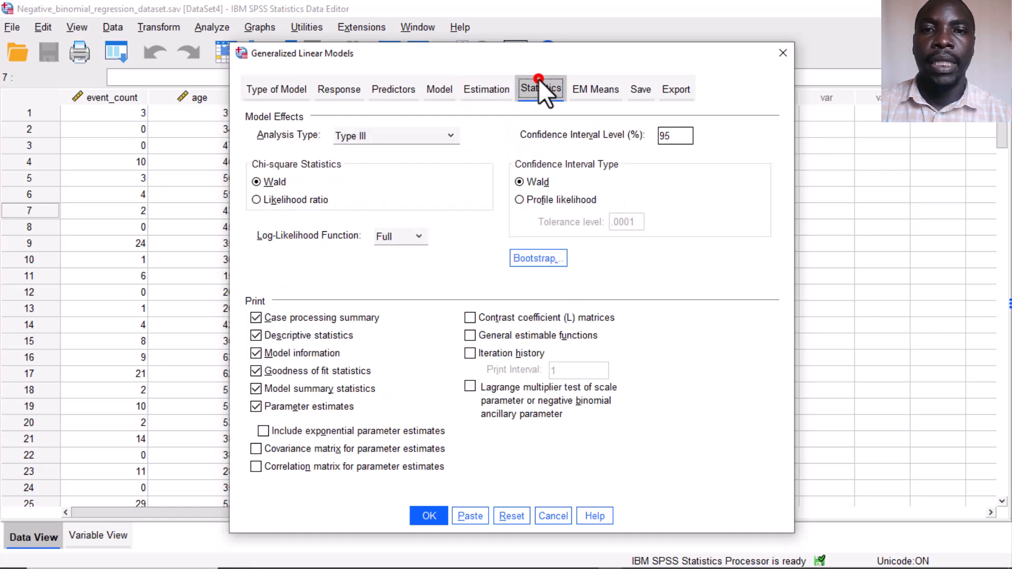
pyautogui.click(264, 431)
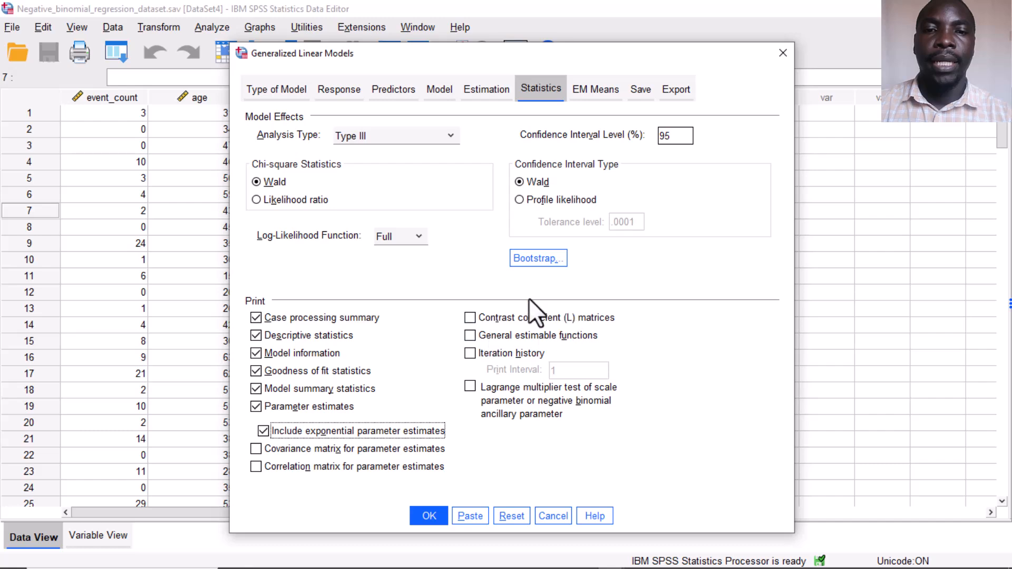
pyautogui.click(427, 518)
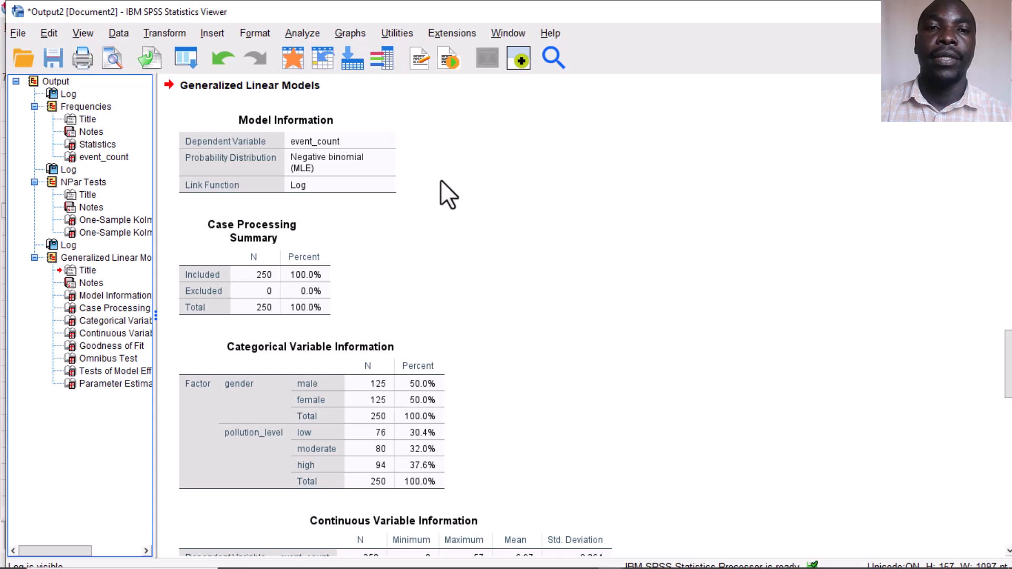
# Examine the Model Information, Case Processing Summary, Categorical Variable Information and Continuous Variable Information tables in the output.
pyautogui.click(341, 132)
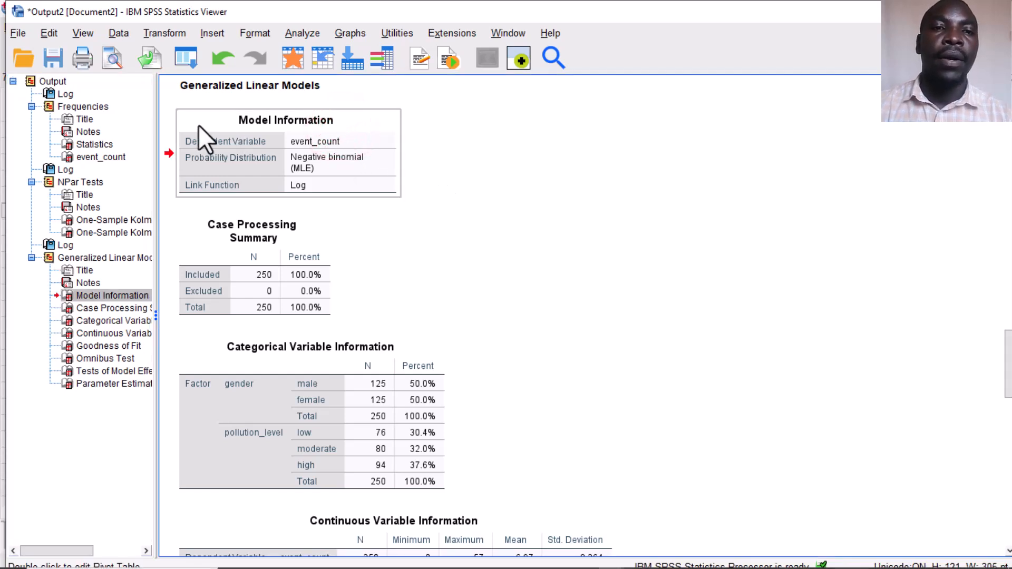
pyautogui.click(305, 161)
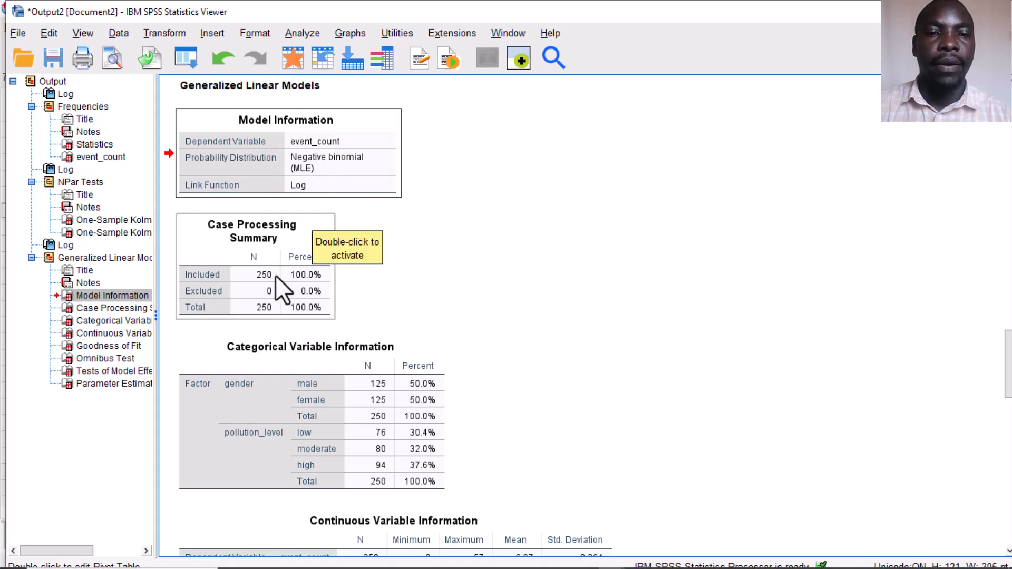
pyautogui.click(268, 399)
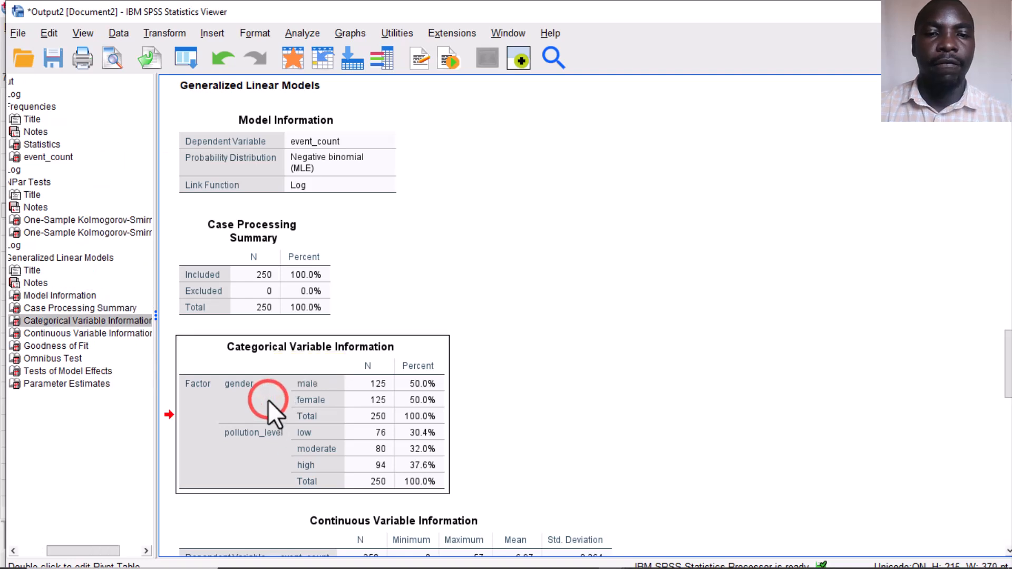
pyautogui.scroll(-3, 305, 382)
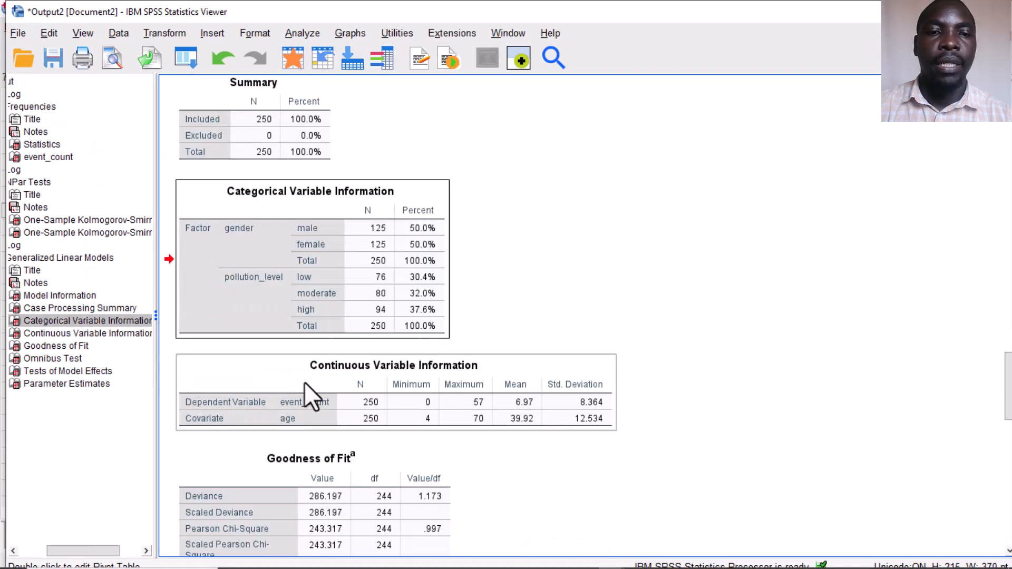
pyautogui.click(390, 388)
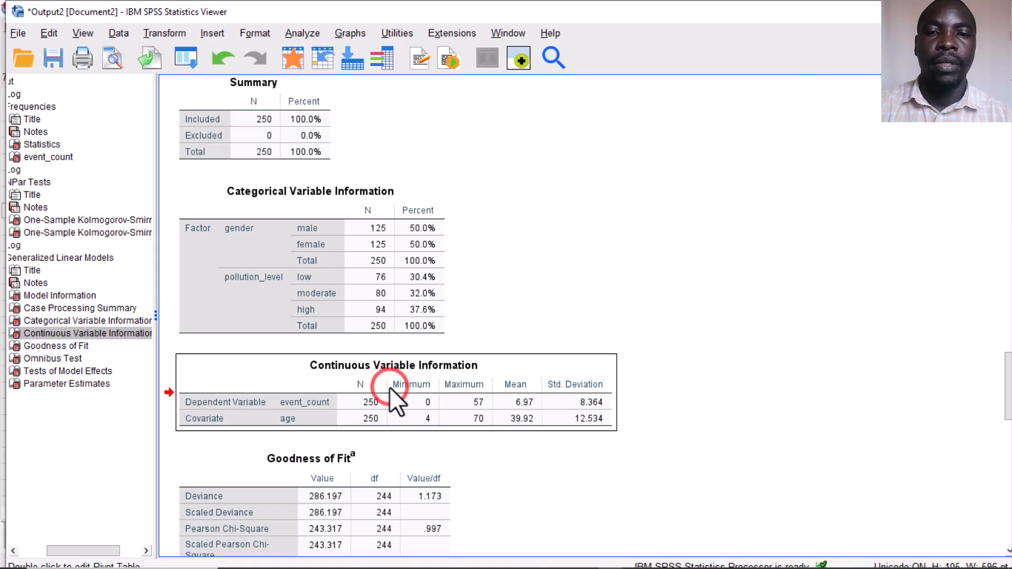
# Review the Goodness of Fit, Omnibus Test and Tests of Model Effects tables for the fitted model.
pyautogui.scroll(-6, 390, 388)
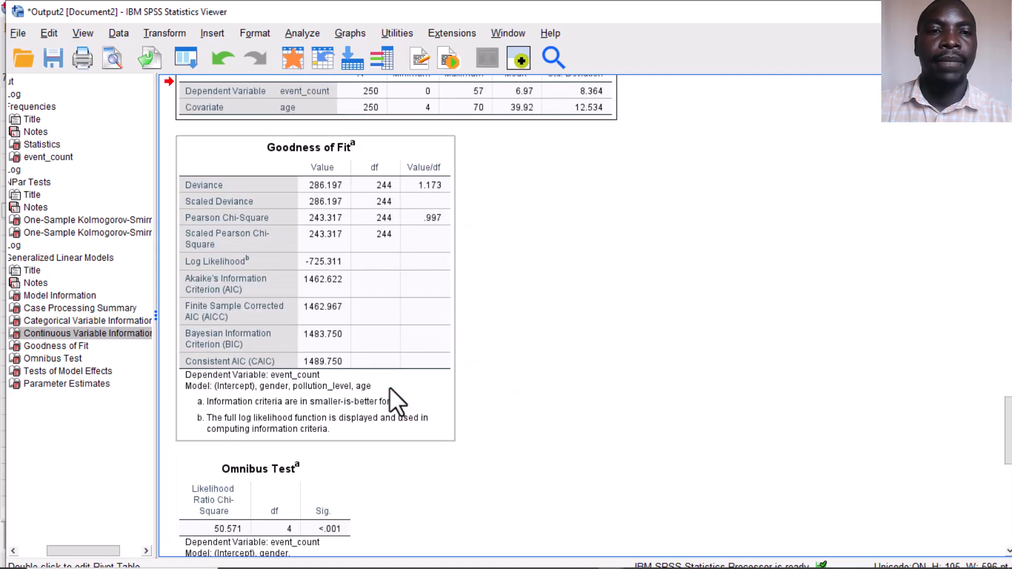
pyautogui.click(348, 239)
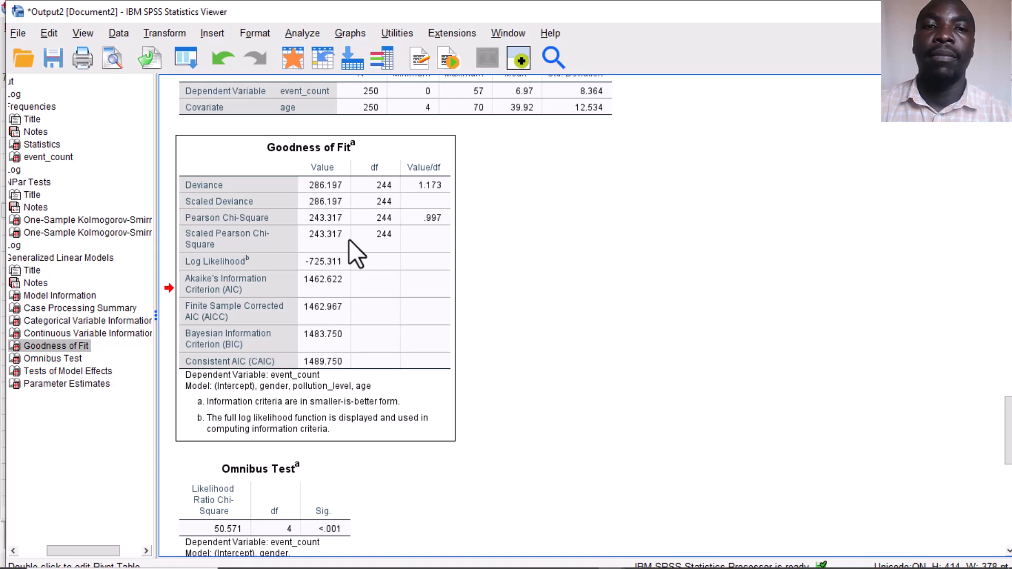
pyautogui.click(402, 218)
pyautogui.scroll(-3, 408, 231)
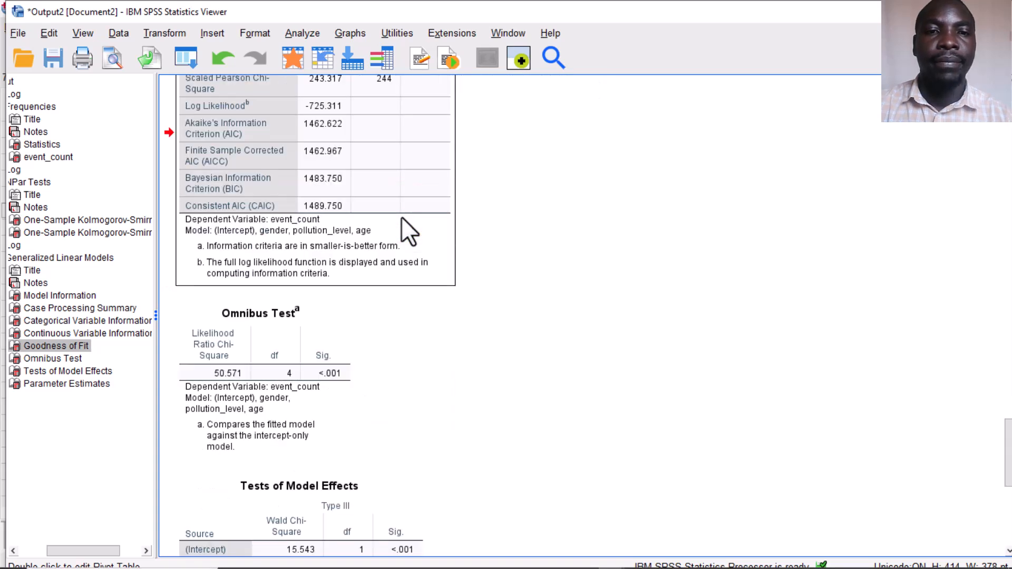
pyautogui.click(288, 348)
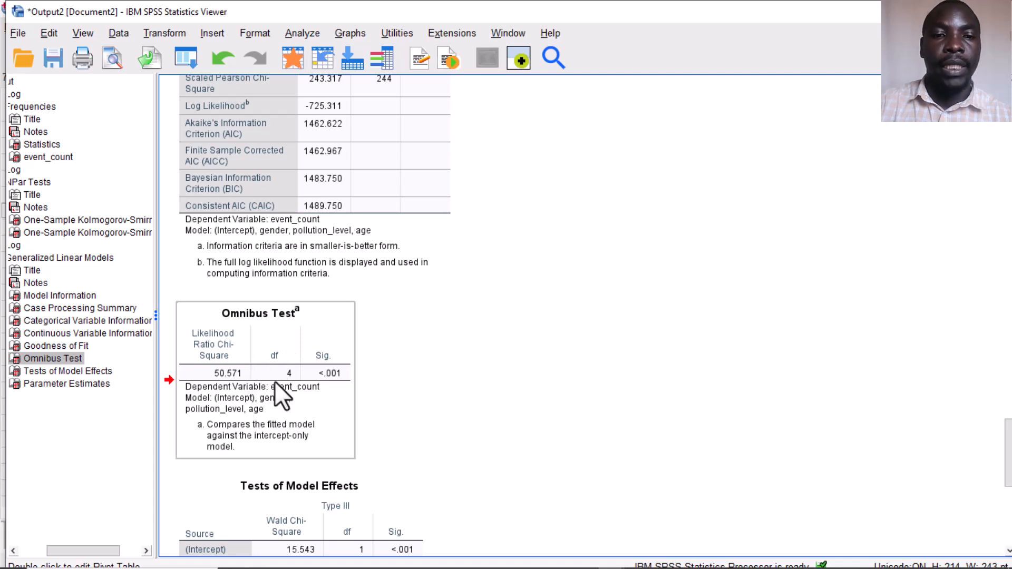
pyautogui.scroll(-3, 274, 381)
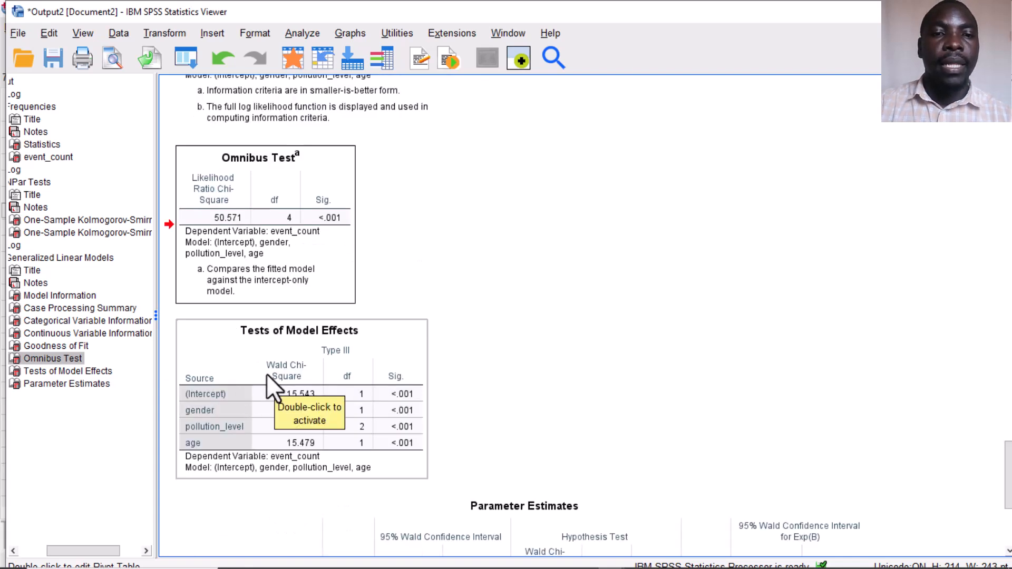
pyautogui.click(272, 369)
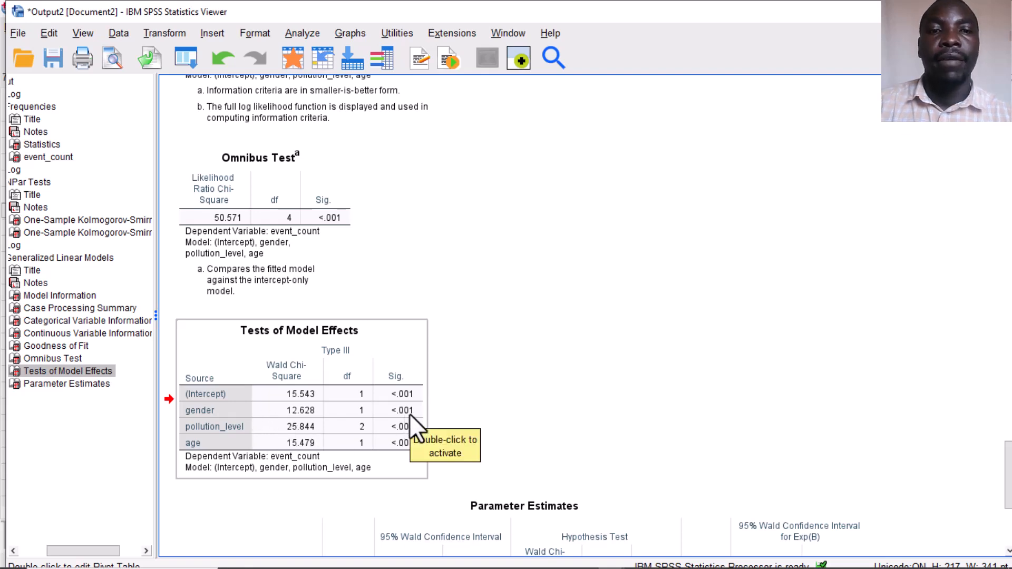
# Examine the Parameter Estimates table of the fitted model, including the reference categories for gender and pollution_level.
pyautogui.click(103, 382)
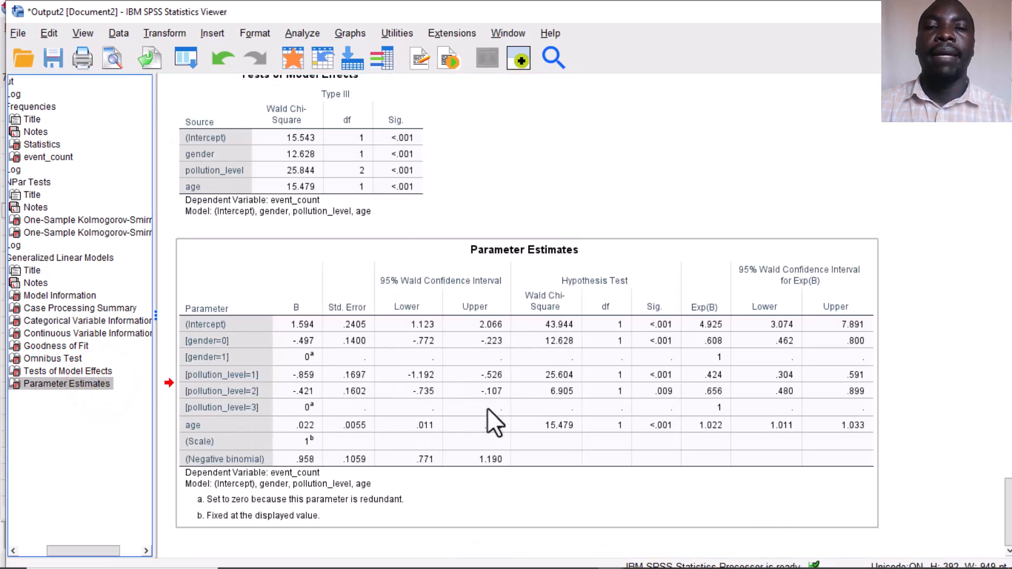
pyautogui.click(216, 372)
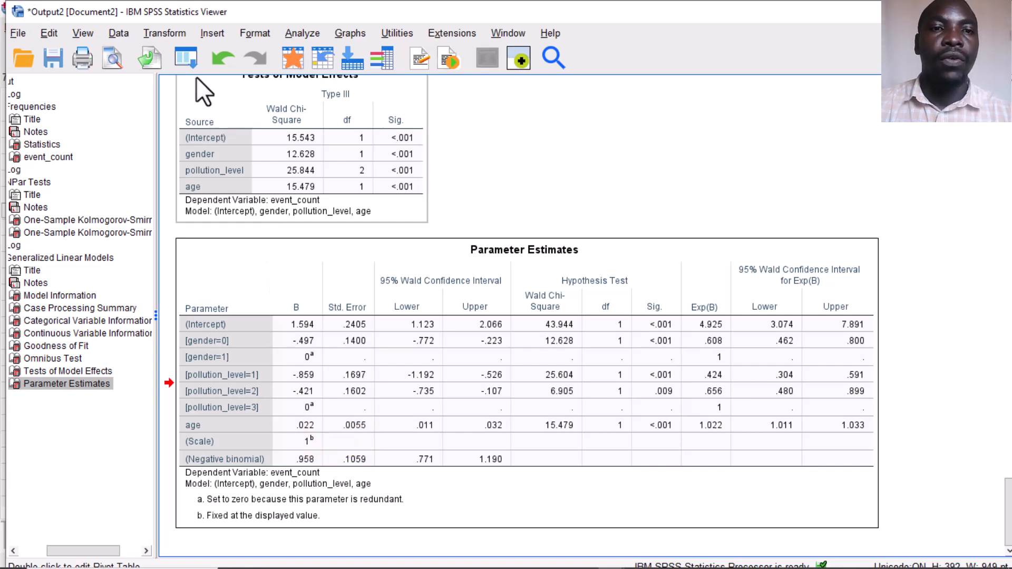
# Set the category order for factors to Descending in the generalized linear model's predictor options and rerun the model.
pyautogui.click(303, 33)
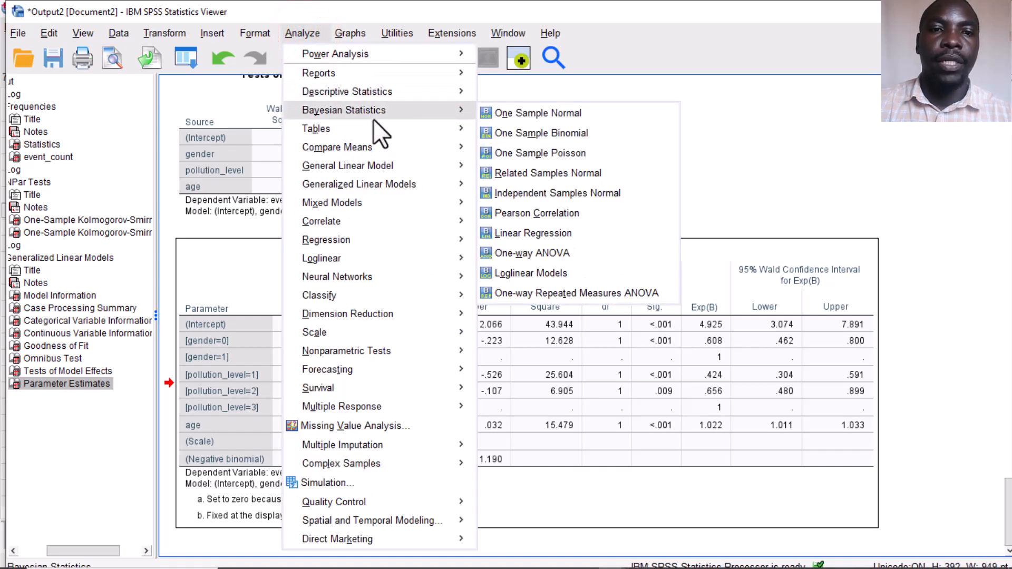
pyautogui.moveTo(400, 160)
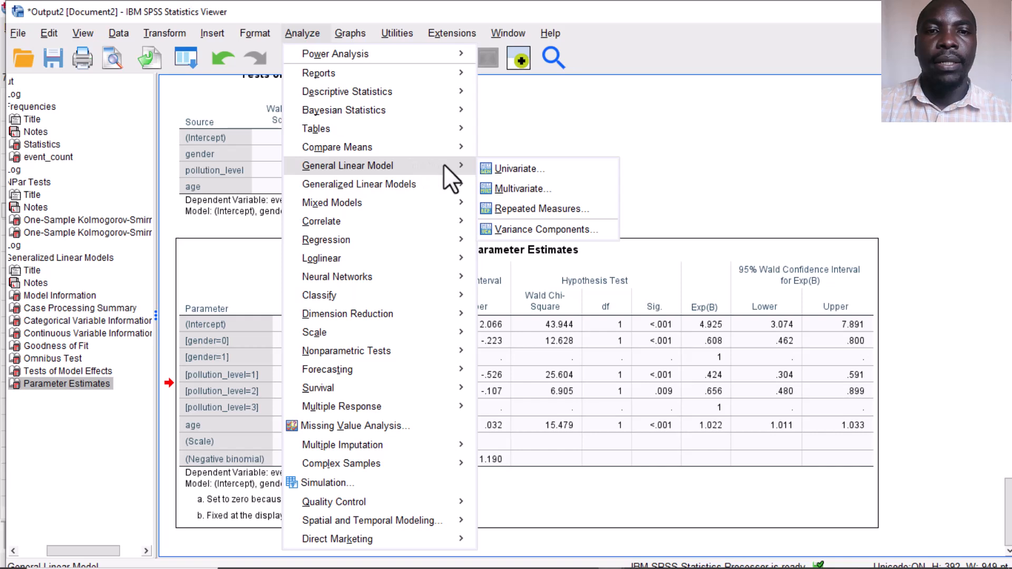
pyautogui.moveTo(439, 184)
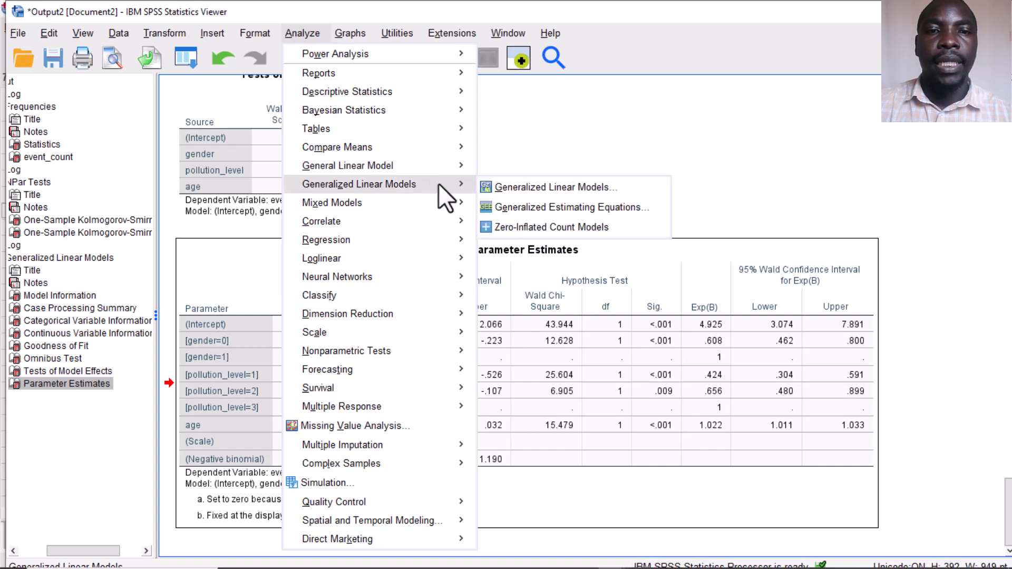
pyautogui.click(510, 188)
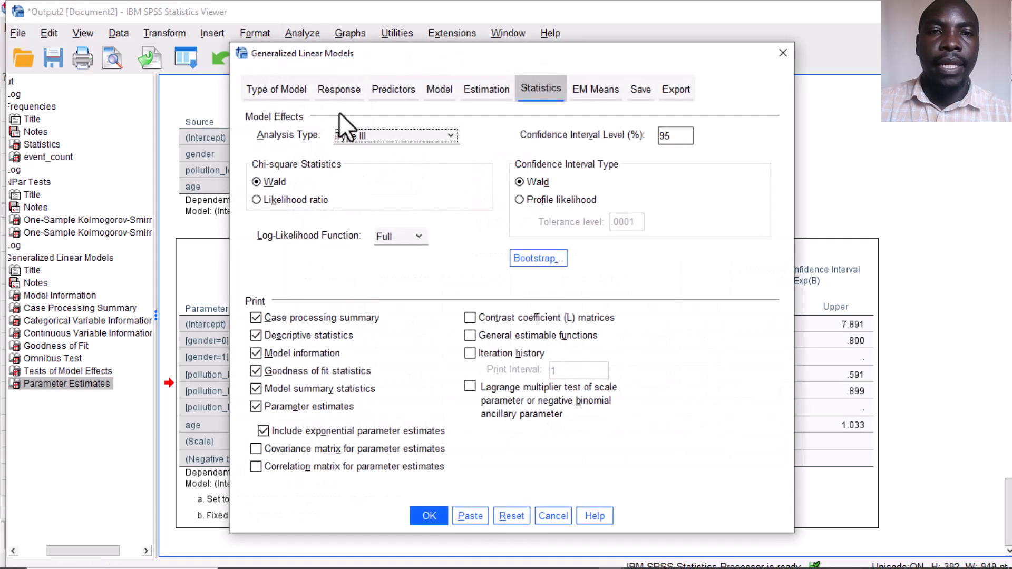
pyautogui.click(395, 89)
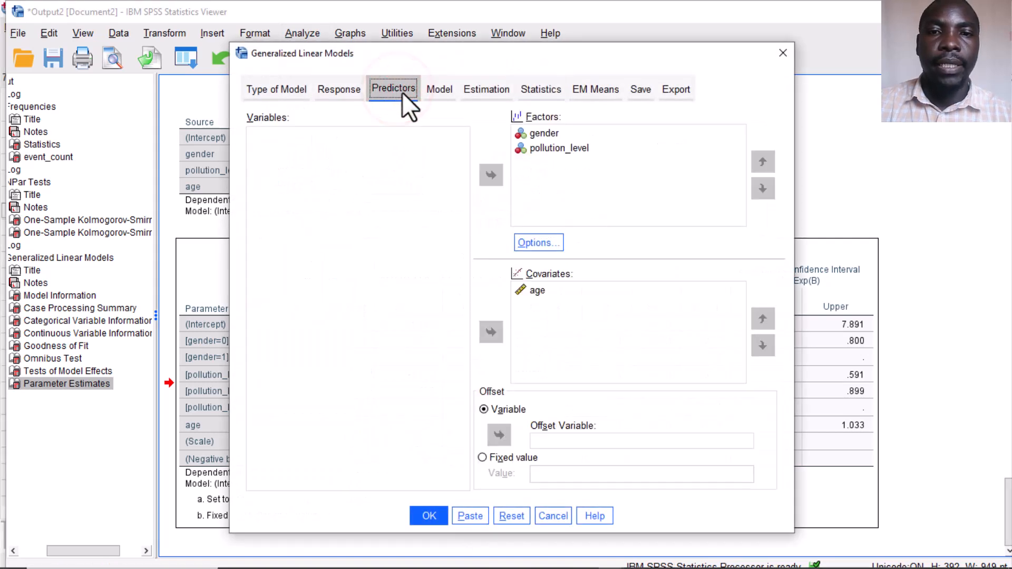
pyautogui.click(530, 242)
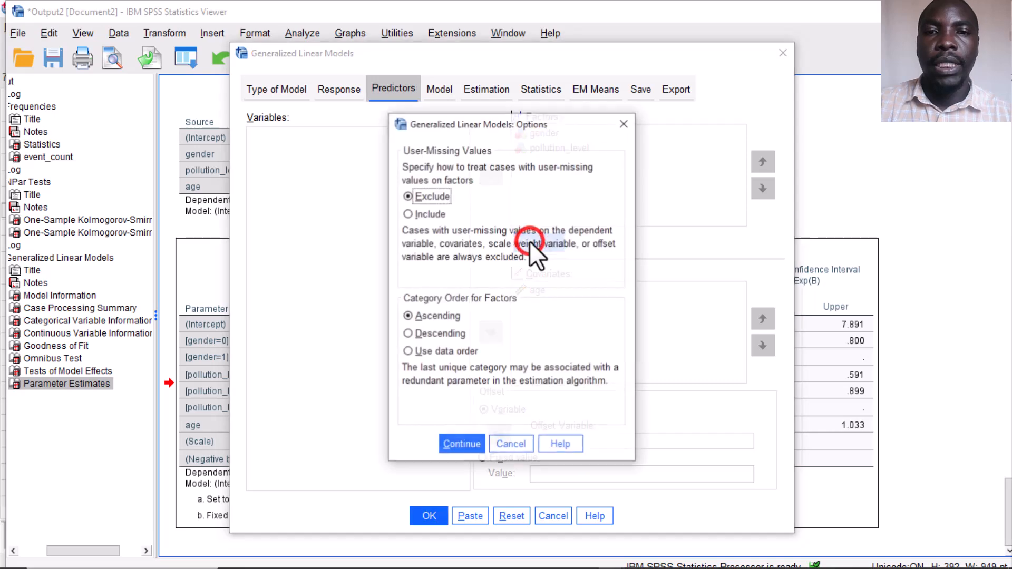
pyautogui.click(408, 334)
pyautogui.click(448, 446)
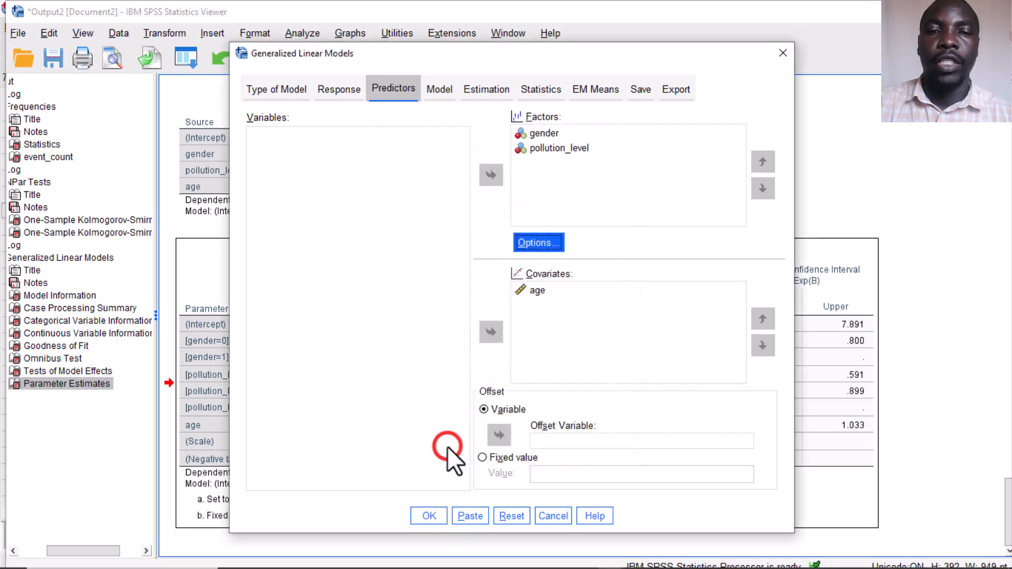
pyautogui.click(428, 515)
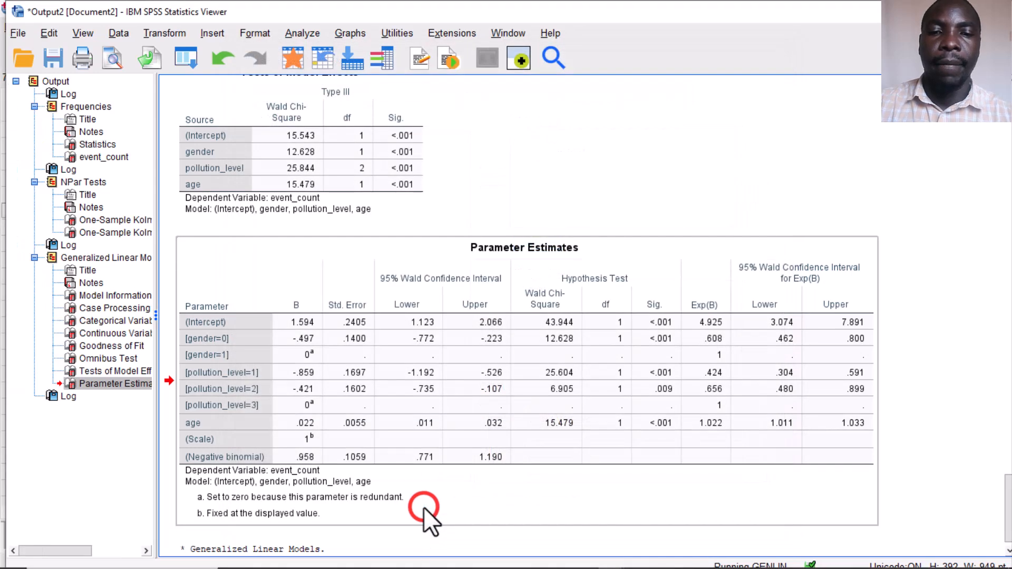
# Compare the Parameter Estimates tables from the original and descending-order runs, checking the B and Exp(B) values for each predictor.
pyautogui.click(89, 535)
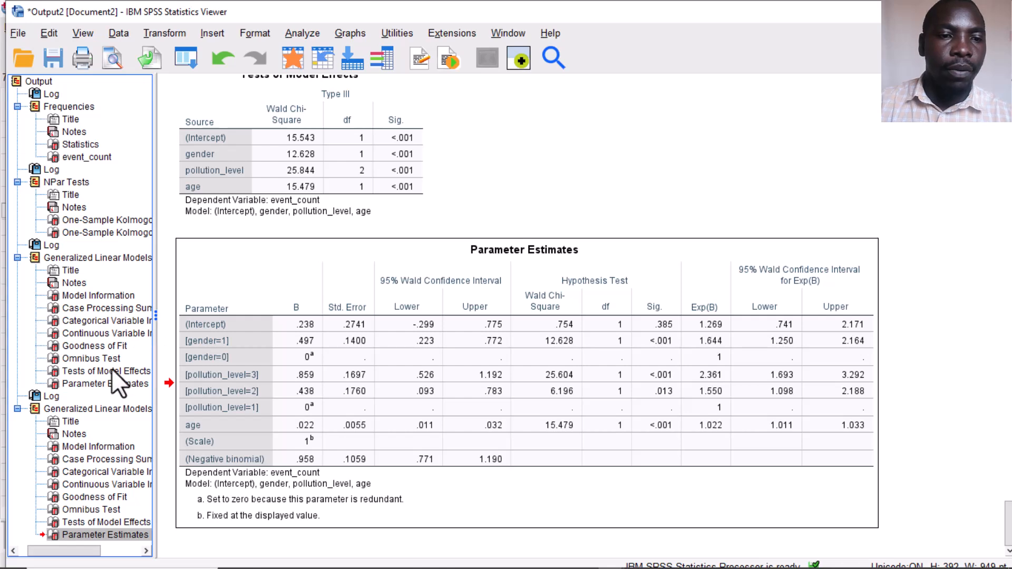
pyautogui.click(102, 383)
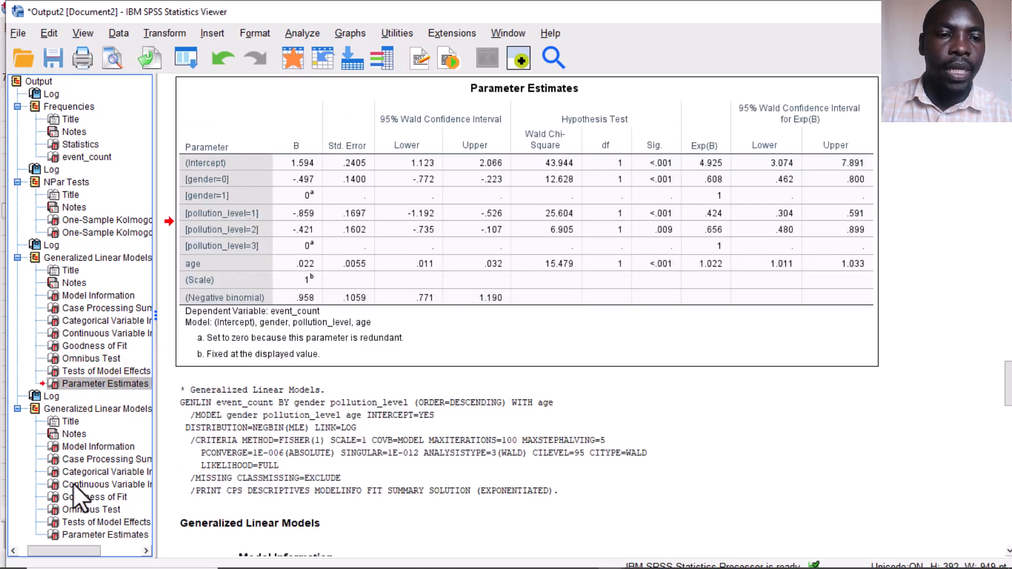
pyautogui.click(80, 534)
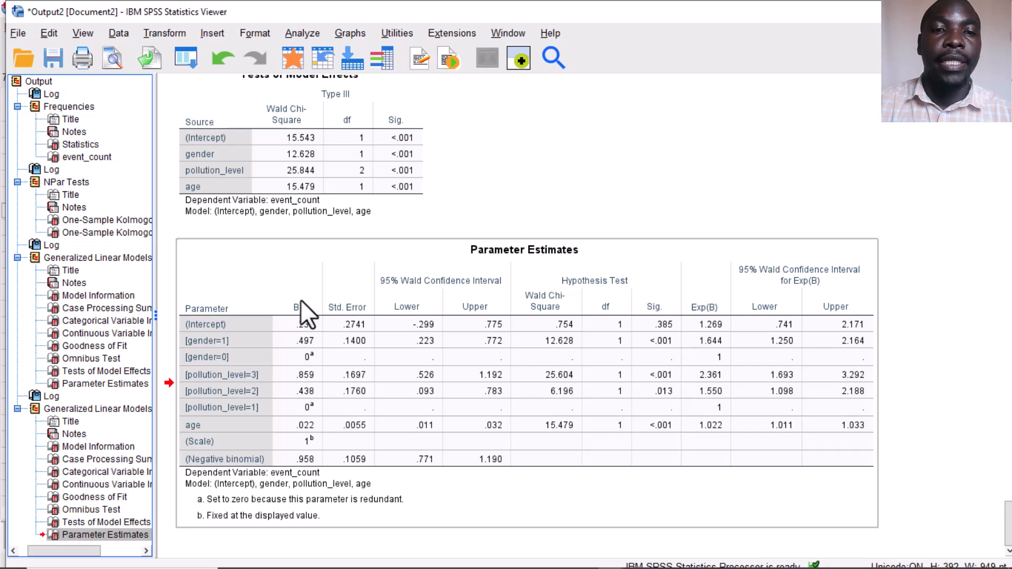
pyautogui.click(287, 317)
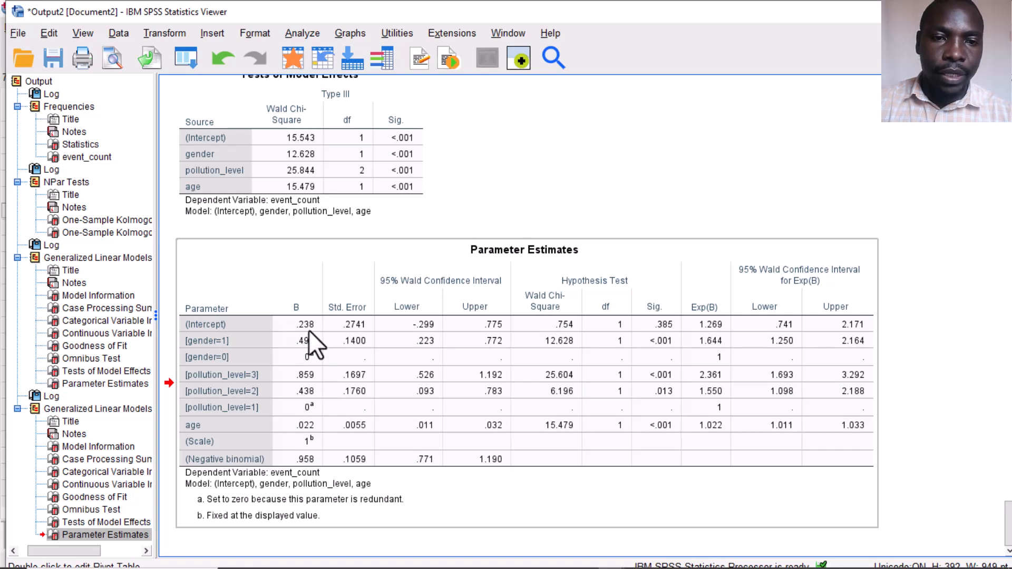
pyautogui.click(104, 383)
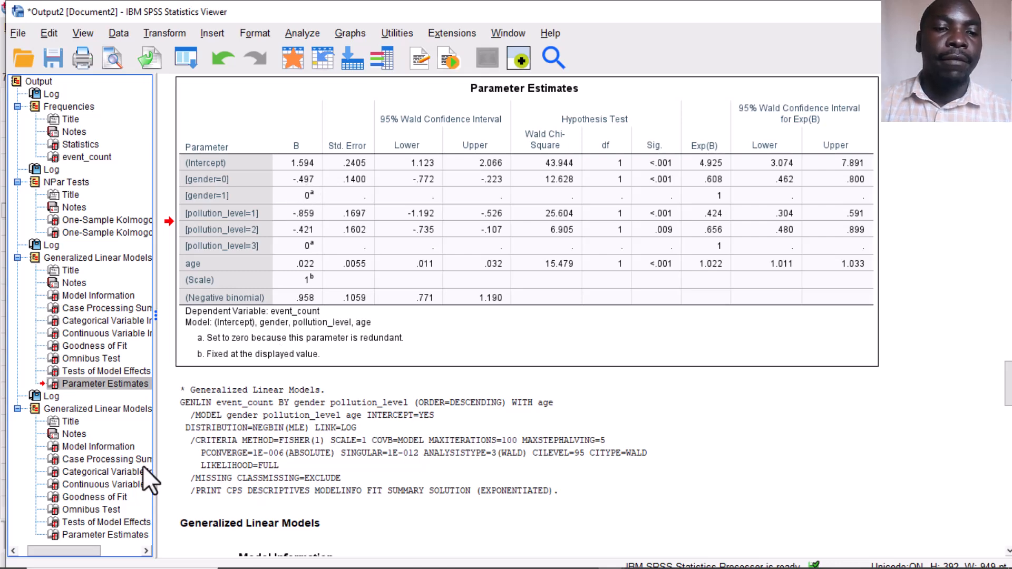
pyautogui.click(112, 533)
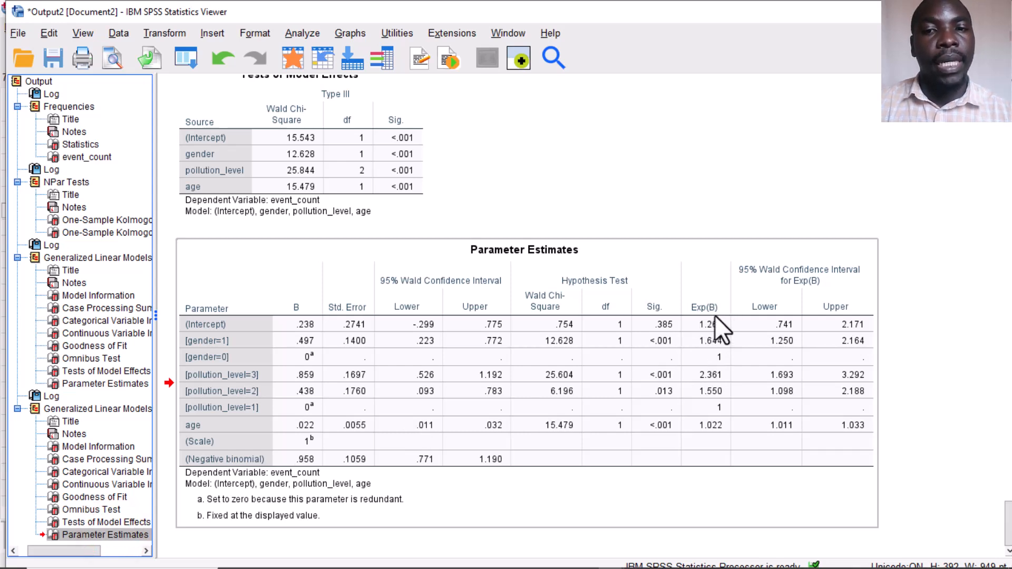
pyautogui.click(713, 245)
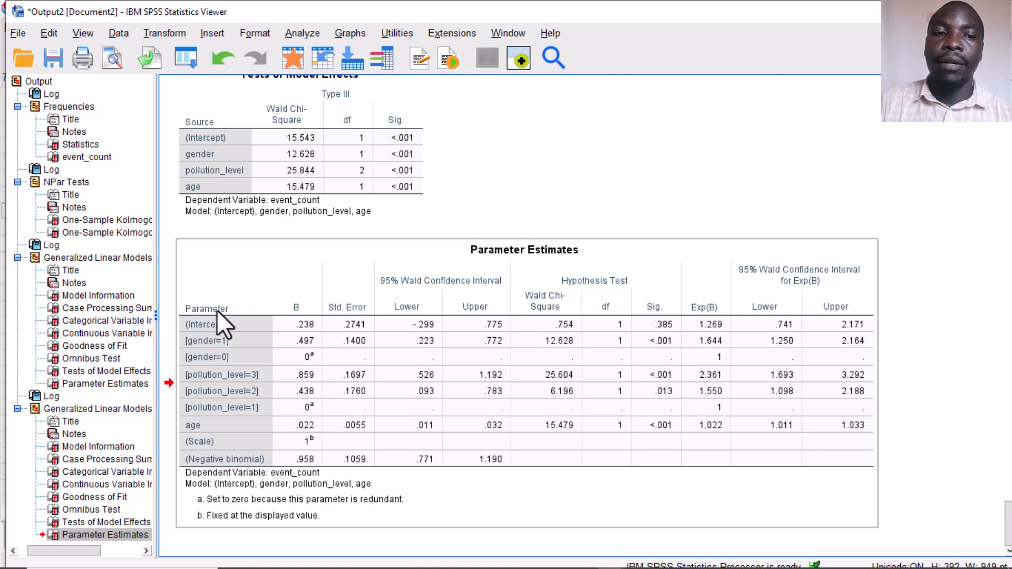
pyautogui.click(90, 386)
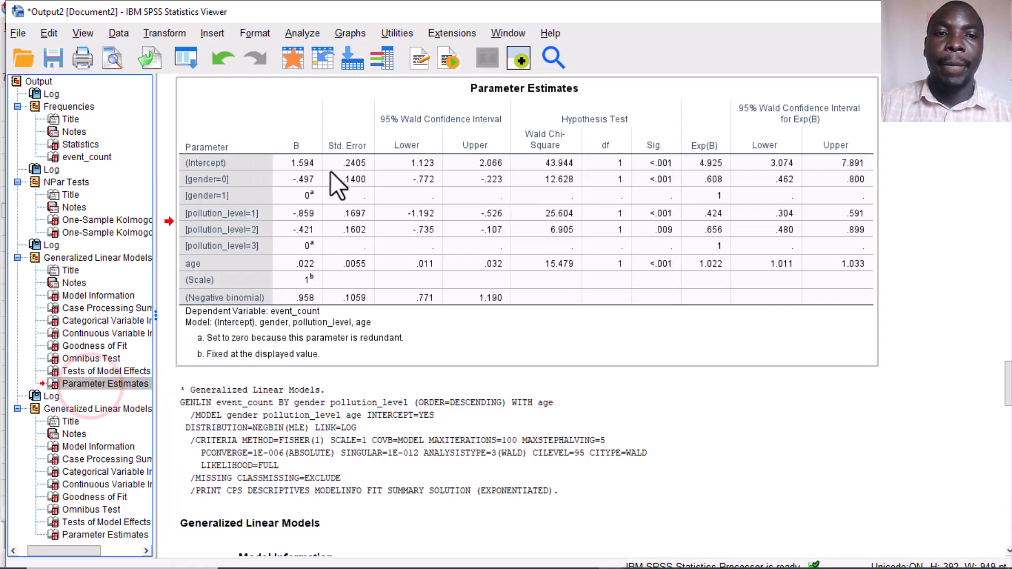